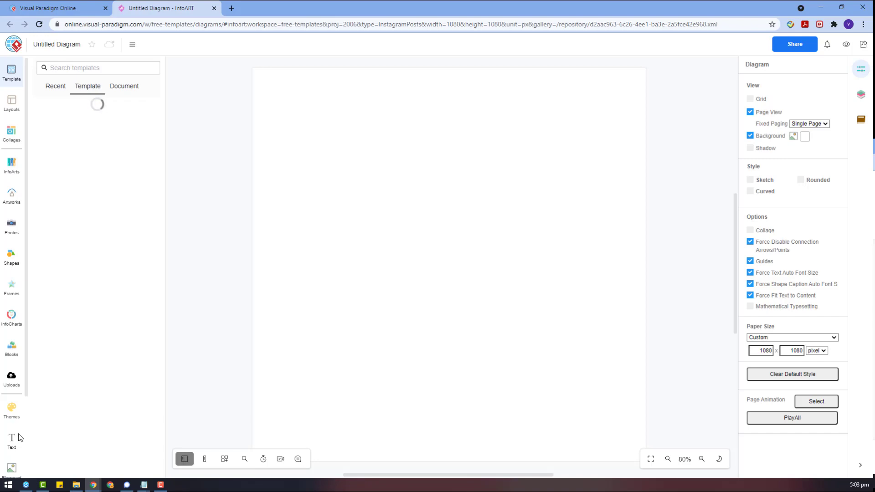
Add a circle from the diagram shapes to the blank page and enlarge it around the page's centre
{"action": "scroll", "coordinate": [20, 437], "scroll_direction": "down", "scroll_amount": 2}
{"action": "left_click", "coordinate": [13, 458]}
{"action": "scroll", "coordinate": [103, 364], "scroll_direction": "down", "scroll_amount": 8}
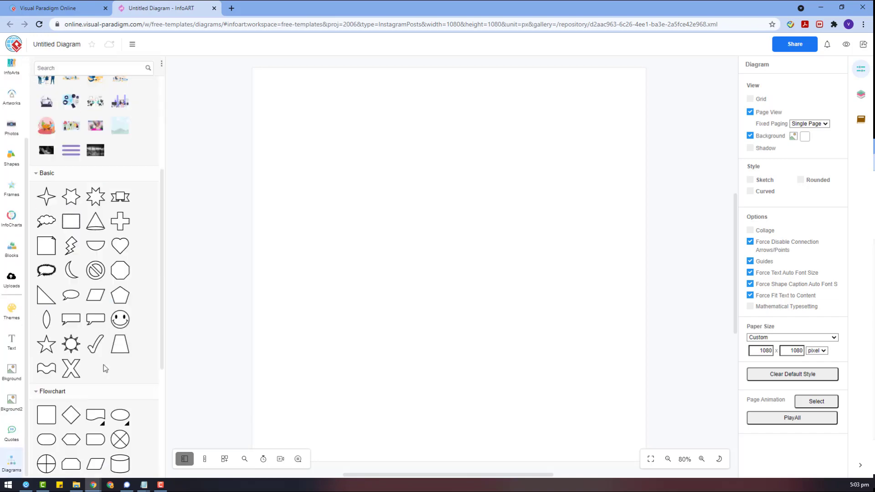
{"action": "left_click", "coordinate": [50, 437]}
{"action": "scroll", "coordinate": [79, 372], "scroll_direction": "down", "scroll_amount": 3}
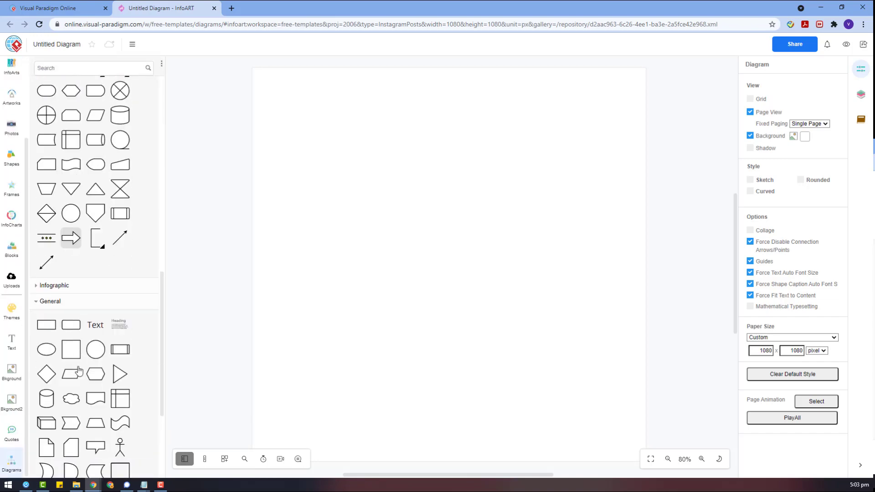
{"action": "left_click_drag", "start_coordinate": [521, 226], "coordinate": [397, 351]}
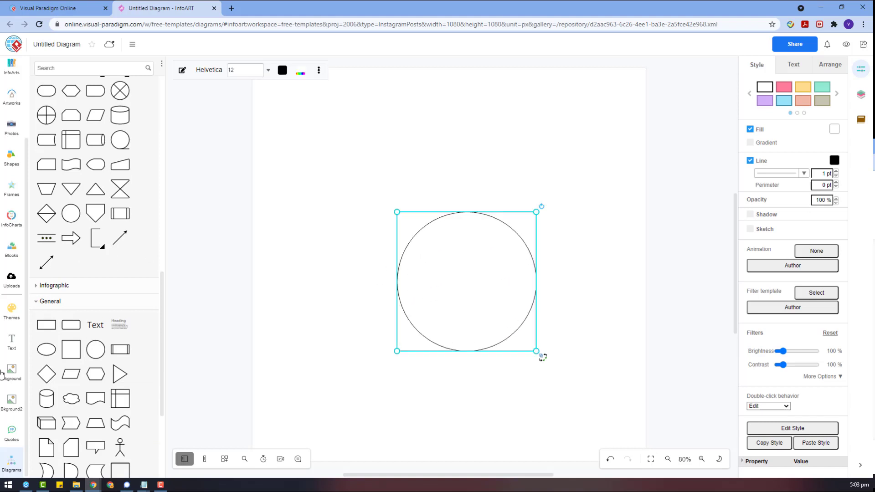
Apply the blue-to-pink gradient background to the page and enlarge the white circle up and to the right
{"action": "scroll", "coordinate": [91, 260], "scroll_direction": "down", "scroll_amount": 2}
{"action": "left_click", "coordinate": [125, 257]}
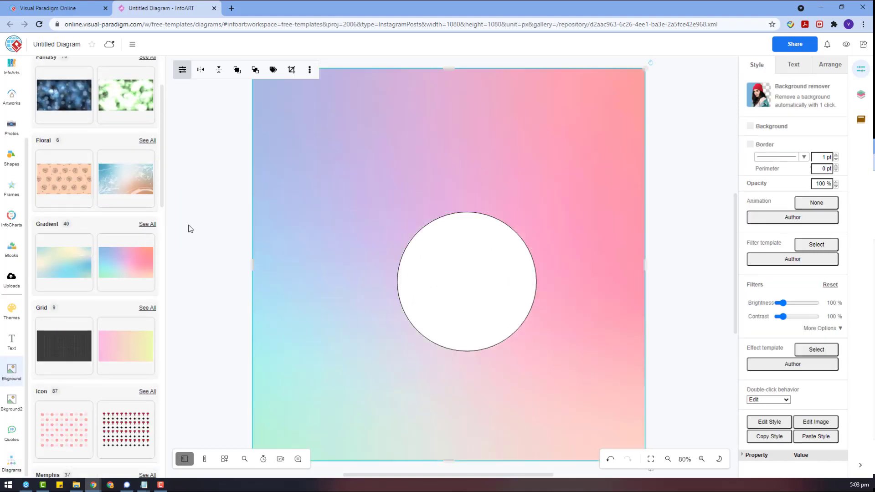
{"action": "left_click", "coordinate": [519, 255]}
{"action": "left_click_drag", "start_coordinate": [541, 215], "coordinate": [603, 145]}
Search the photo library for "chair back support" and look through the photos for a suitable chair
{"action": "left_click", "coordinate": [18, 127]}
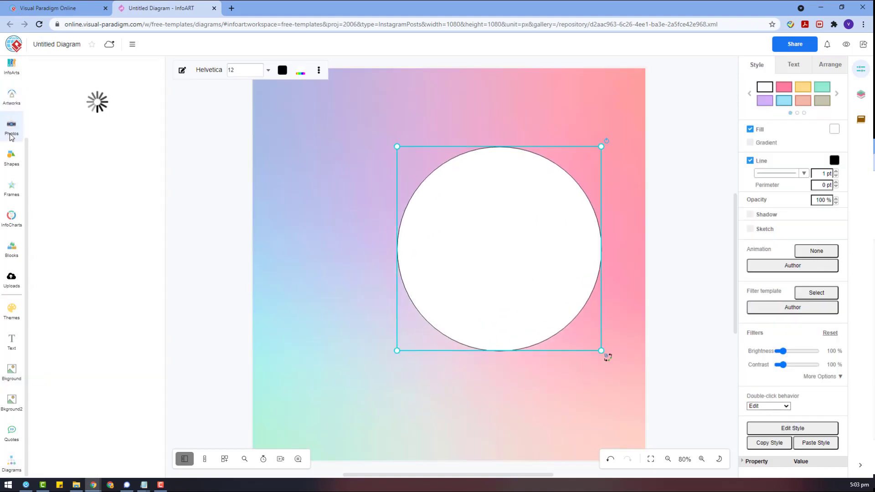
{"action": "left_click", "coordinate": [75, 64]}
{"action": "type", "text": "c"}
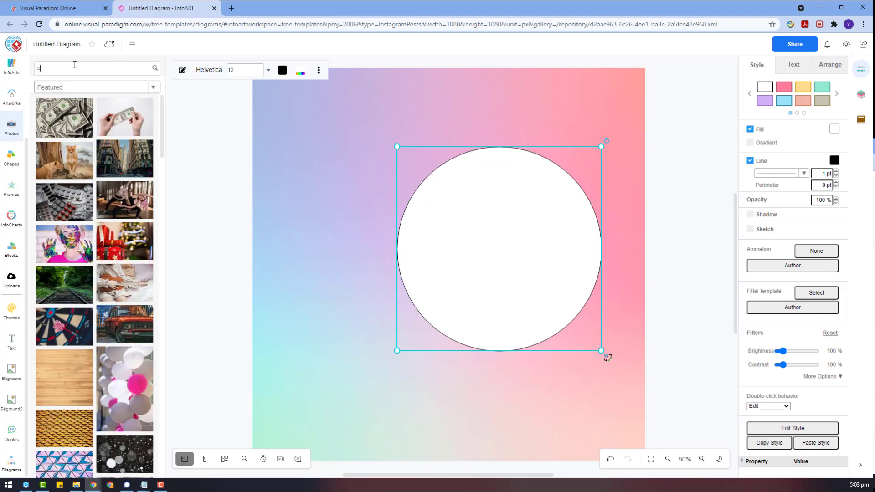
{"action": "type", "text": "hair"}
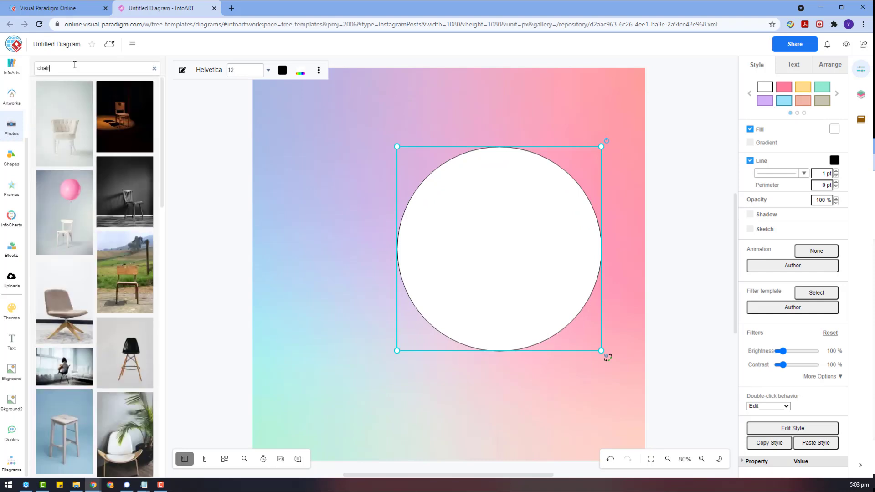
{"action": "type", "text": " back support"}
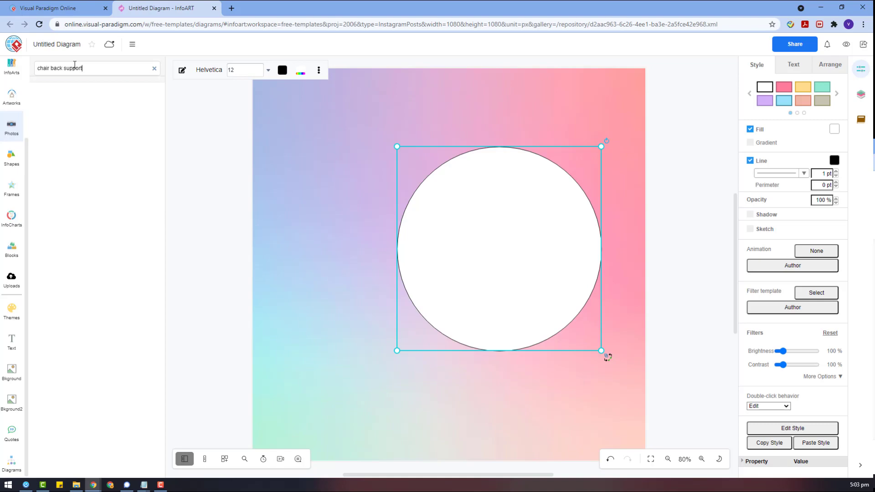
{"action": "scroll", "coordinate": [203, 252], "scroll_direction": "down", "scroll_amount": 5}
{"action": "scroll", "coordinate": [163, 249], "scroll_direction": "down", "scroll_amount": 4}
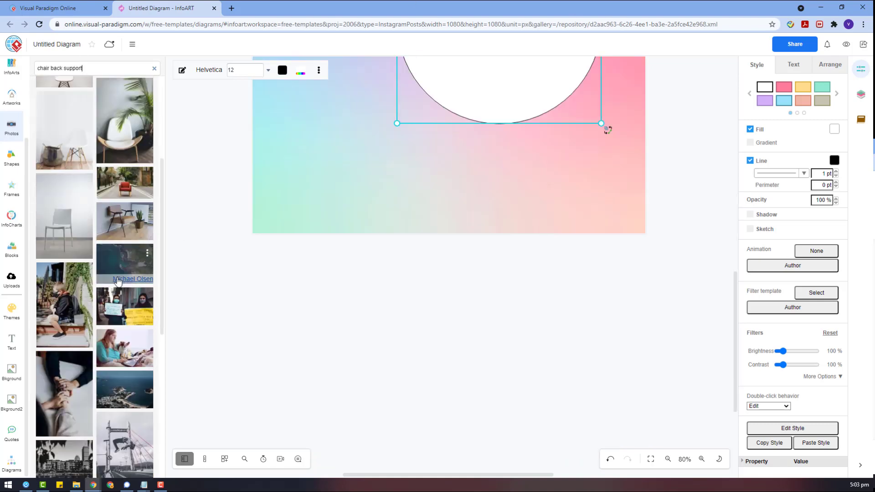
{"action": "scroll", "coordinate": [118, 281], "scroll_direction": "down", "scroll_amount": 4}
{"action": "scroll", "coordinate": [166, 244], "scroll_direction": "up", "scroll_amount": 2}
{"action": "scroll", "coordinate": [84, 193], "scroll_direction": "down", "scroll_amount": 7}
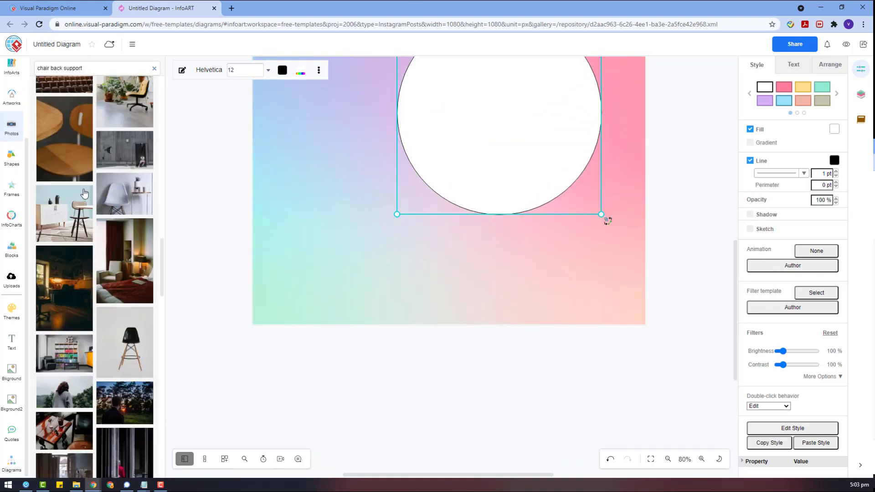
{"action": "scroll", "coordinate": [85, 194], "scroll_direction": "down", "scroll_amount": 7}
Shorten the photo search to "back support" and look through the photos
{"action": "left_click_drag", "start_coordinate": [51, 67], "coordinate": [40, 66]}
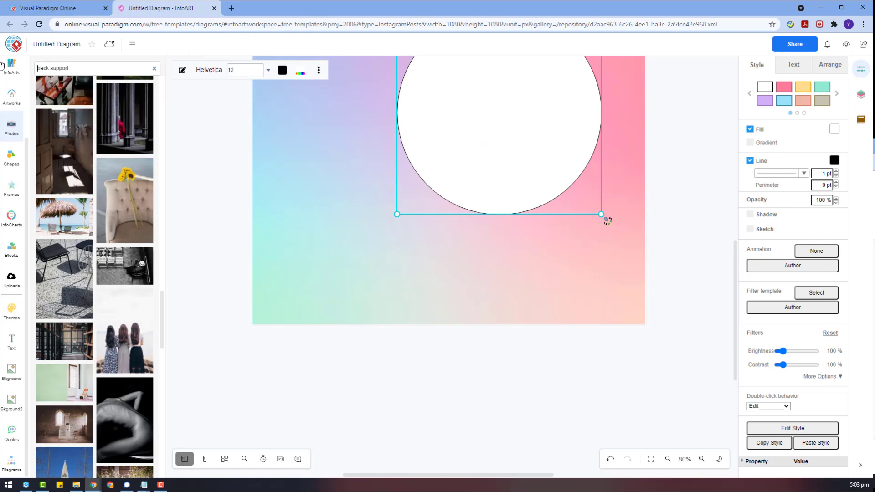
{"action": "key", "text": "Return"}
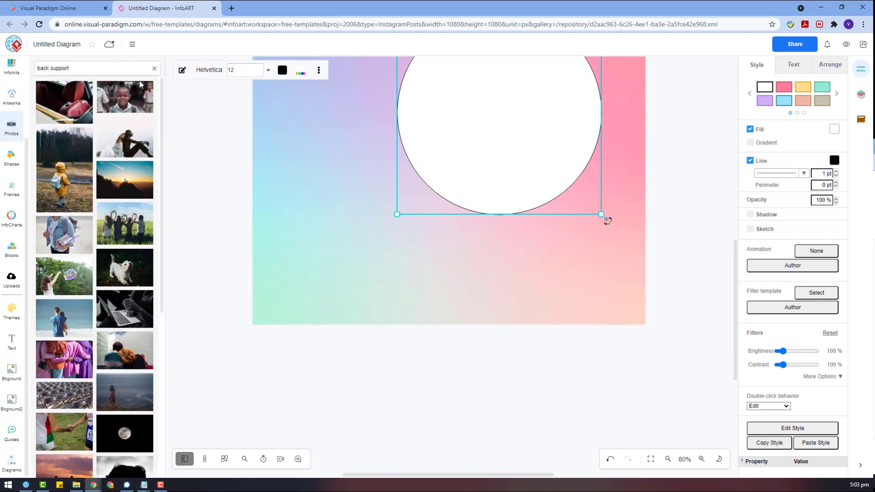
{"action": "scroll", "coordinate": [140, 84], "scroll_direction": "down", "scroll_amount": 6}
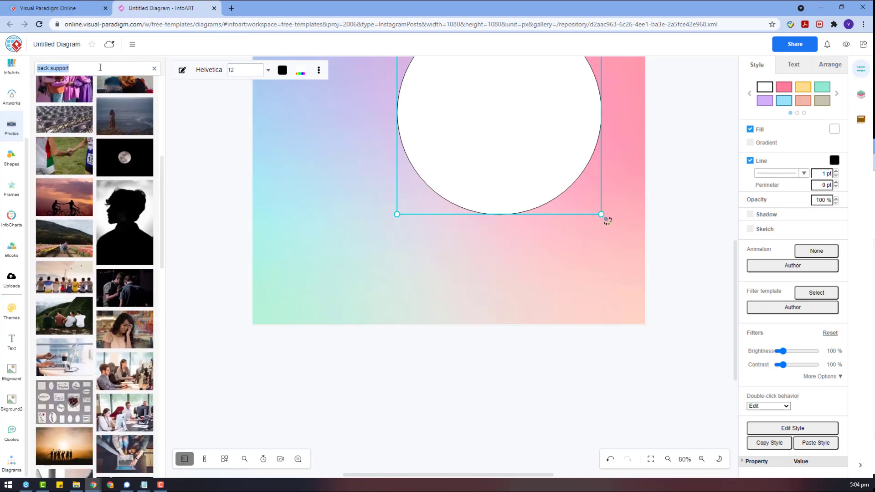
Search the photo library for "gamer chair" and place the brick-wall desk and office chair photo at the page's lower-left corner
{"action": "type", "text": "iR"}
{"action": "key", "text": "Return"}
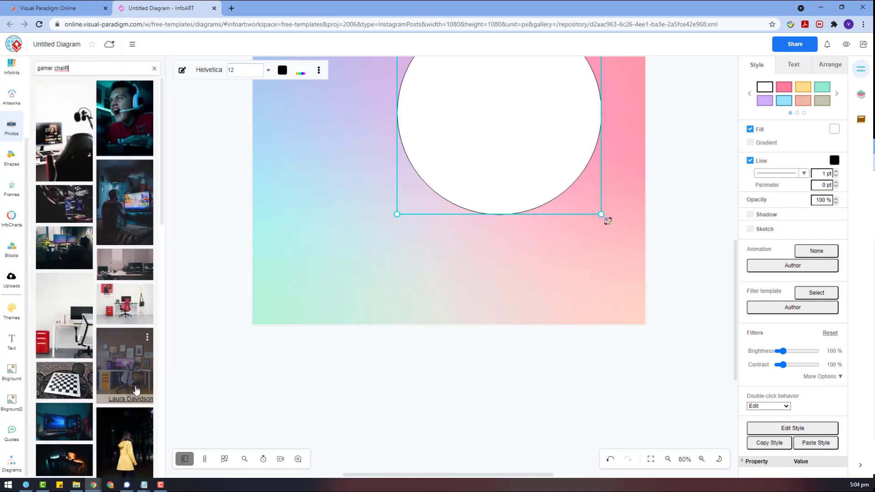
{"action": "scroll", "coordinate": [125, 364], "scroll_direction": "down", "scroll_amount": 4}
{"action": "left_click_drag", "start_coordinate": [137, 195], "coordinate": [315, 401]}
{"action": "scroll", "coordinate": [127, 367], "scroll_direction": "down", "scroll_amount": 15}
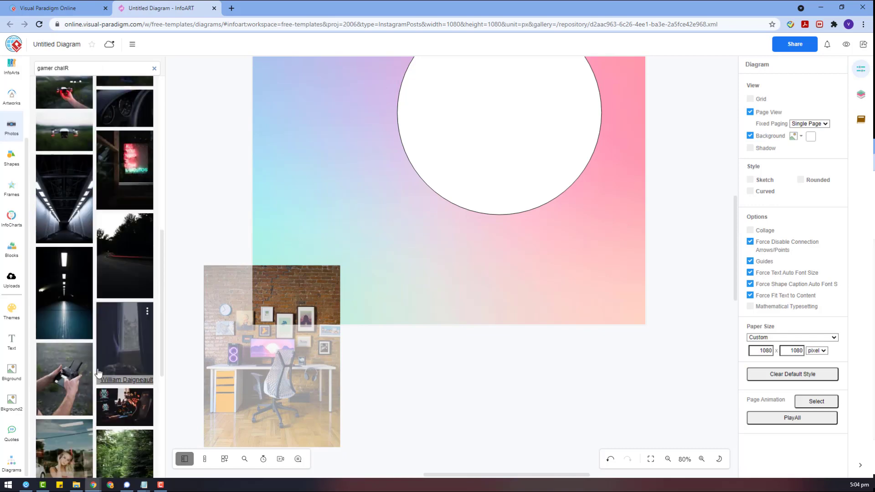
Search the photo library for "CHAIR" and delete the brick-wall desk photo from the canvas
{"action": "triple_click", "coordinate": [86, 69]}
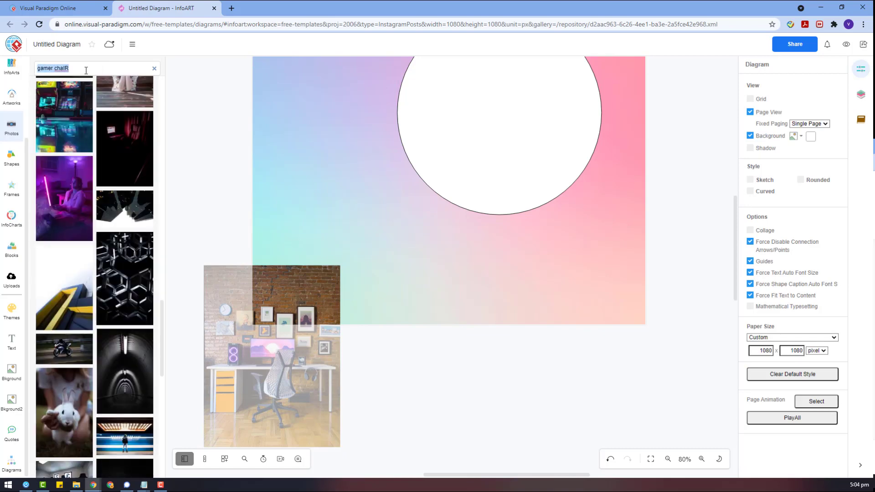
{"action": "type", "text": "CHAIR"}
{"action": "key", "text": "Return"}
{"action": "left_click", "coordinate": [277, 310]}
{"action": "key", "text": "Delete"}
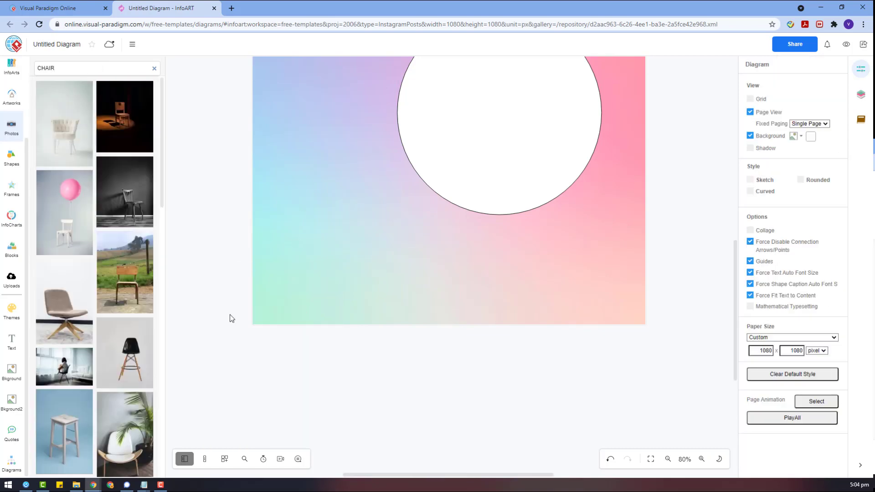
Place the photo of the tall black chair across the page's lower edge and accept the scaled-down size of 2576x3219 for processing it
{"action": "left_click_drag", "start_coordinate": [125, 353], "coordinate": [451, 368]}
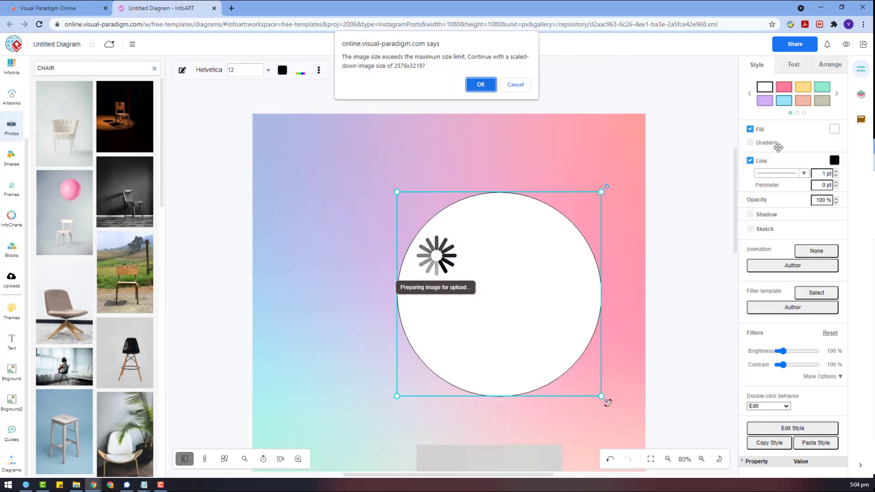
{"action": "left_click", "coordinate": [481, 85]}
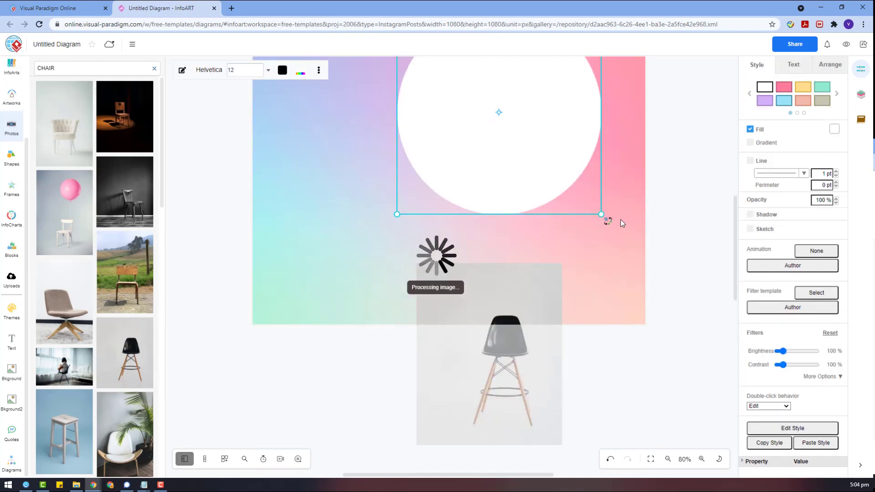
{"action": "scroll", "coordinate": [669, 208], "scroll_direction": "up", "scroll_amount": 1}
Enlarge the white circle to the page's right edge and place a smaller copy with 20% opacity across the page's lower edge
{"action": "left_click_drag", "start_coordinate": [609, 263], "coordinate": [635, 288]}
{"action": "mouse_move", "coordinate": [598, 212]}
{"action": "left_mouse_down"}
{"action": "mouse_move", "coordinate": [587, 198]}
{"action": "mouse_move", "coordinate": [593, 223]}
{"action": "left_mouse_up"}
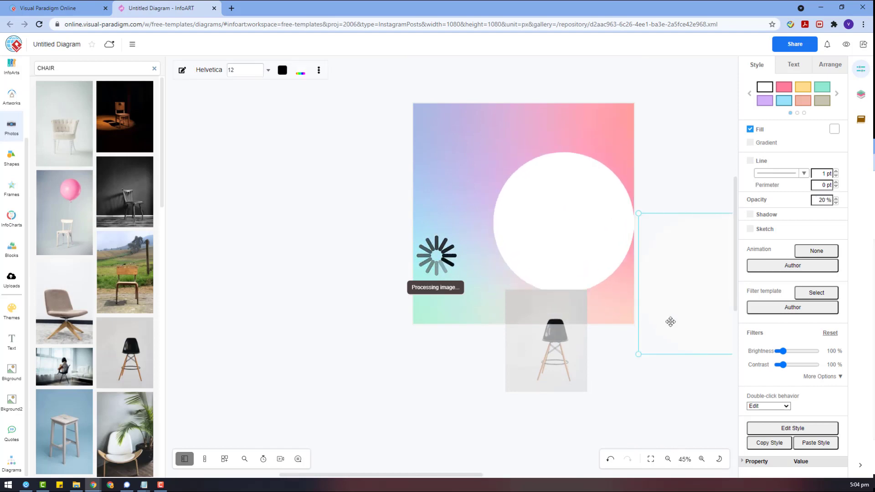
{"action": "left_click_drag", "start_coordinate": [670, 321], "coordinate": [490, 341]}
{"action": "left_click_drag", "start_coordinate": [599, 233], "coordinate": [571, 250]}
{"action": "left_click", "coordinate": [319, 328]}
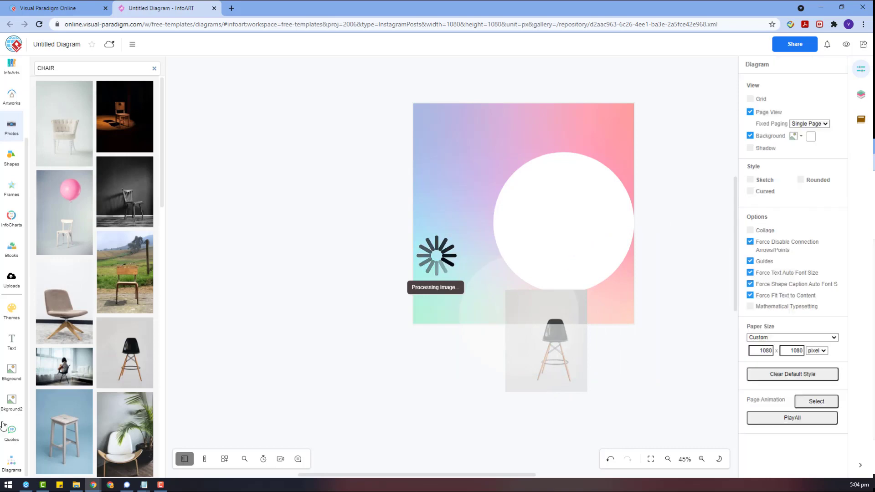
Add a wide rectangle below the page's lower edge and use it to trim off the overhanging part of the faint circle
{"action": "left_click", "coordinate": [11, 462]}
{"action": "scroll", "coordinate": [91, 273], "scroll_direction": "down", "scroll_amount": 3}
{"action": "left_click_drag", "start_coordinate": [72, 265], "coordinate": [617, 362]}
{"action": "left_click_drag", "start_coordinate": [473, 387], "coordinate": [473, 411]}
{"action": "left_click", "coordinate": [503, 297], "text": "shift"}
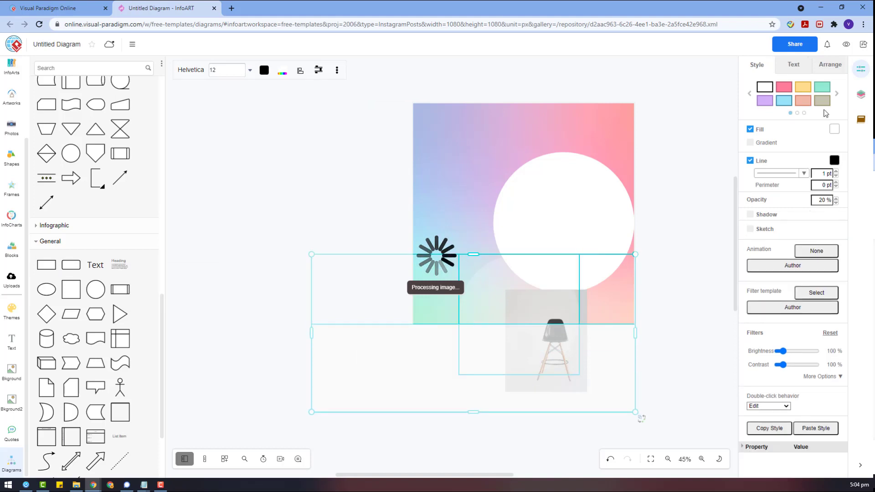
{"action": "left_click", "coordinate": [829, 65]}
{"action": "left_click", "coordinate": [695, 342]}
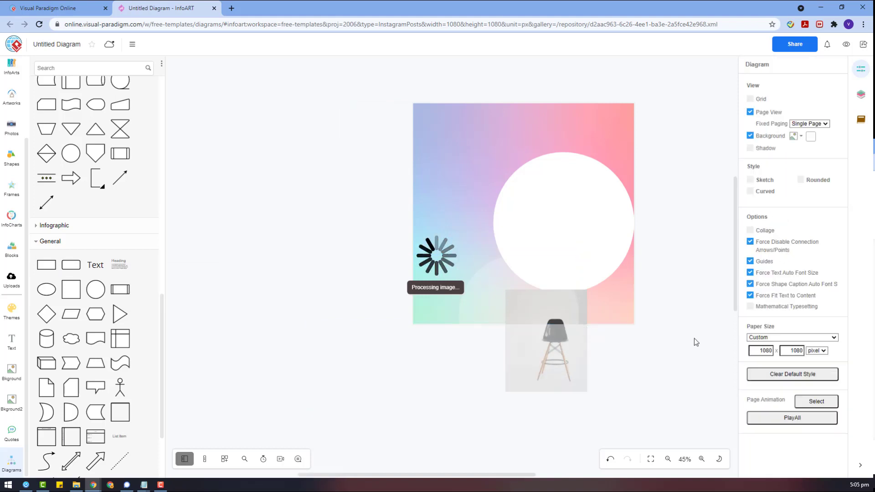
Add the beige swivel chair photo with 100% opacity and park it outside the page on its left side
{"action": "left_click", "coordinate": [577, 363]}
{"action": "left_click", "coordinate": [11, 126]}
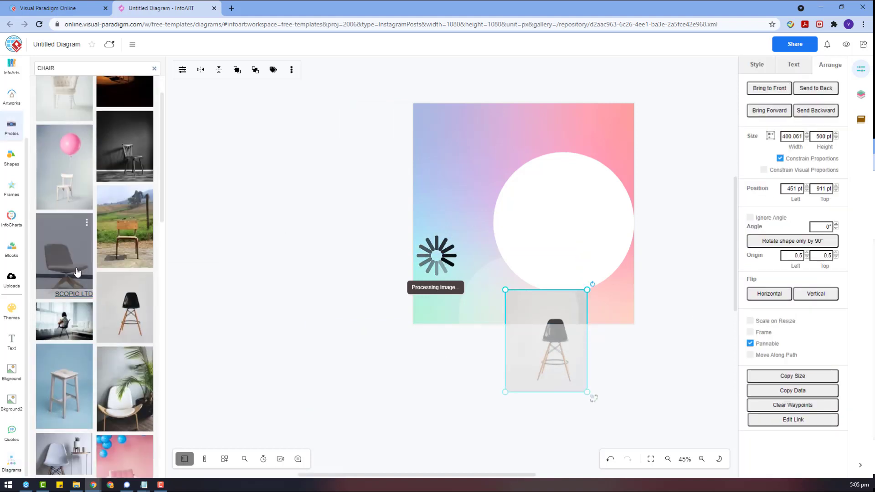
{"action": "left_click_drag", "start_coordinate": [77, 272], "coordinate": [498, 154]}
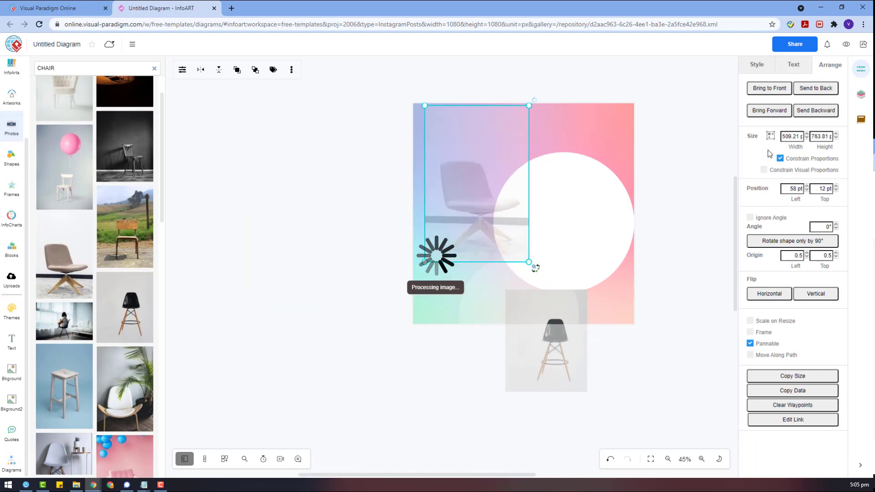
{"action": "type", "text": "100"}
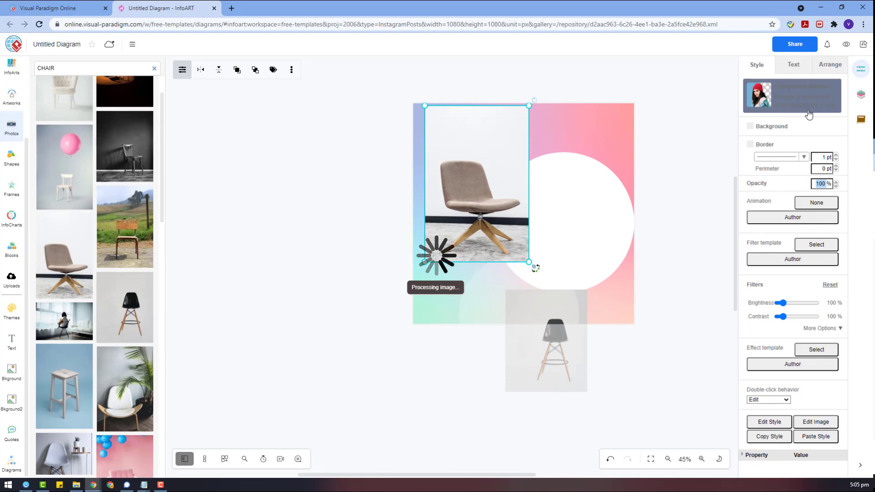
{"action": "left_click_drag", "start_coordinate": [488, 132], "coordinate": [308, 228]}
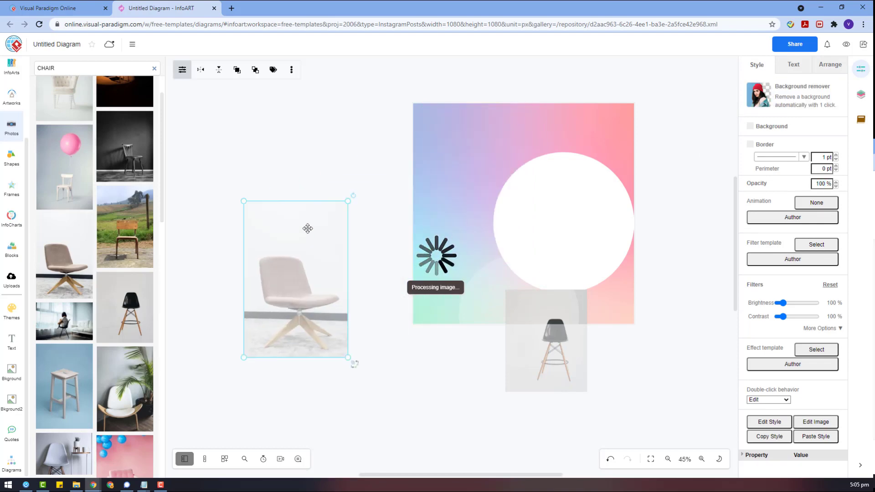
Duplicate the large white circle and place a small version of it near the page's upper-left corner
{"action": "left_click", "coordinate": [576, 225]}
{"action": "key", "text": "ctrl+c"}
{"action": "key", "text": "ctrl+v"}
{"action": "left_click_drag", "start_coordinate": [714, 224], "coordinate": [627, 349]}
{"action": "left_click_drag", "start_coordinate": [598, 344], "coordinate": [457, 134]}
Add the title text "FUNTURISTIC MYTH" above the page
{"action": "left_click", "coordinate": [536, 86]}
{"action": "double_click", "coordinate": [536, 86]}
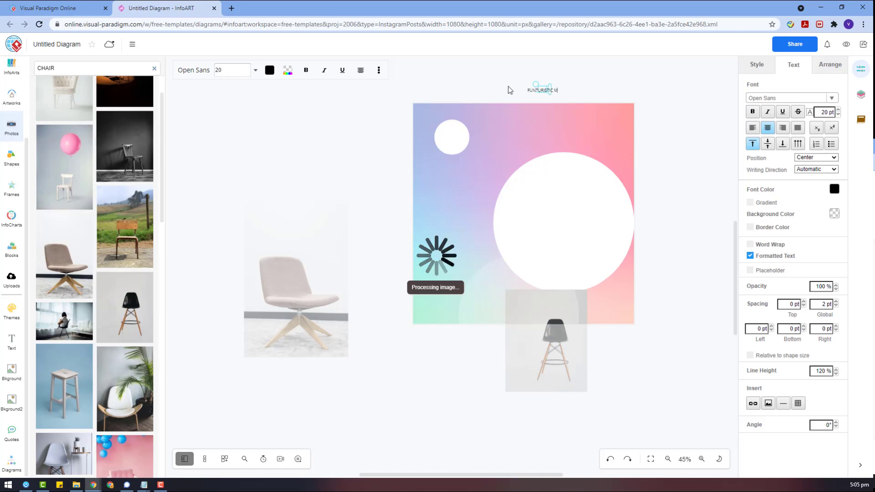
{"action": "left_click", "coordinate": [582, 79]}
{"action": "left_click", "coordinate": [555, 90]}
Set the title text's font to Amiko
{"action": "left_click", "coordinate": [791, 65]}
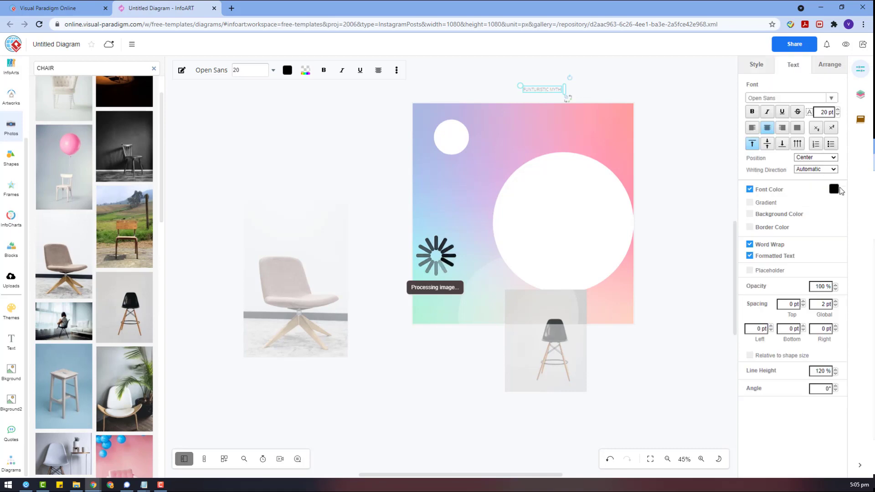
{"action": "left_click", "coordinate": [802, 98]}
{"action": "type", "text": "amiko"}
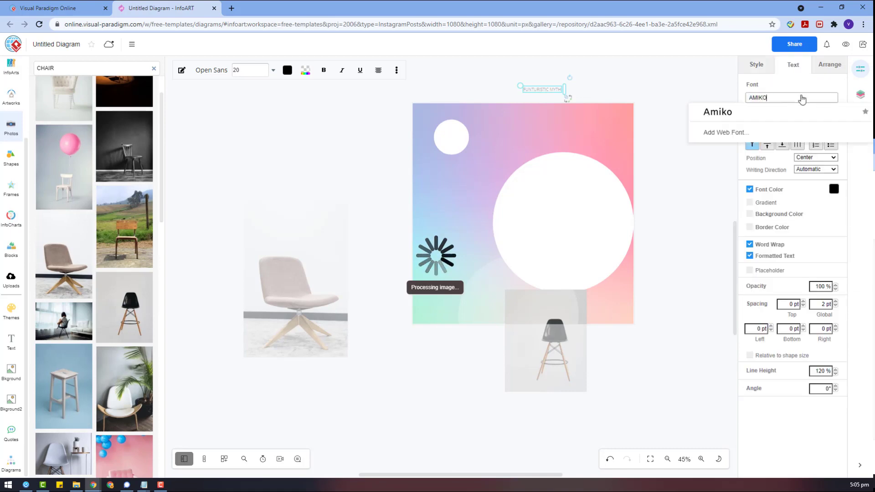
{"action": "left_click", "coordinate": [788, 112]}
Widen the title's text box to about 710 pt above the page and narrow it back to about 163 pt
{"action": "left_click_drag", "start_coordinate": [559, 95], "coordinate": [589, 93]}
{"action": "left_click_drag", "start_coordinate": [593, 94], "coordinate": [623, 89]}
{"action": "left_click_drag", "start_coordinate": [553, 82], "coordinate": [539, 77]}
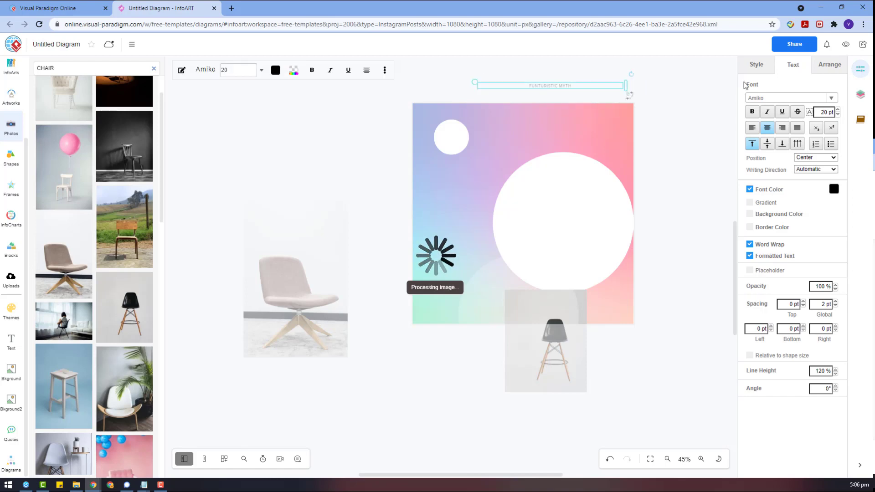
{"action": "left_click", "coordinate": [829, 65]}
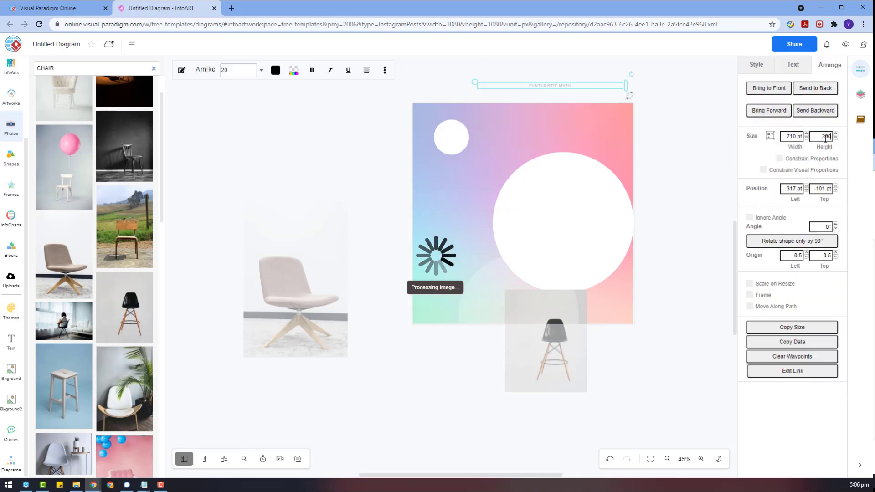
{"action": "key", "text": "Return"}
{"action": "left_click_drag", "start_coordinate": [618, 113], "coordinate": [511, 112]}
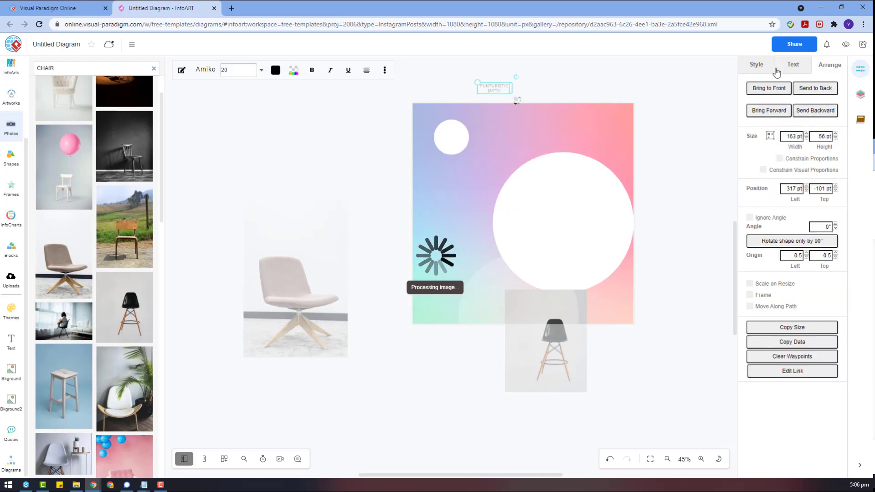
Set the title's font size to 90 pt and widen its text box
{"action": "type", "text": "90"}
{"action": "key", "text": "Return"}
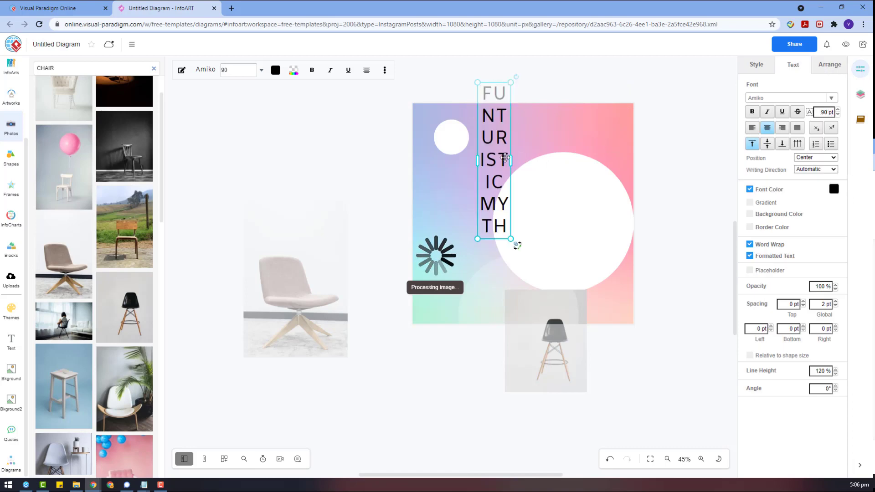
{"action": "left_click_drag", "start_coordinate": [511, 160], "coordinate": [590, 160]}
Scale the title to about 40.4 pt, in bold, and place it over the small circle near the page's upper-left corner
{"action": "left_click_drag", "start_coordinate": [561, 109], "coordinate": [596, 137]}
{"action": "left_click_drag", "start_coordinate": [445, 132], "coordinate": [517, 131]}
{"action": "left_click", "coordinate": [746, 115]}
{"action": "left_click", "coordinate": [661, 123]}
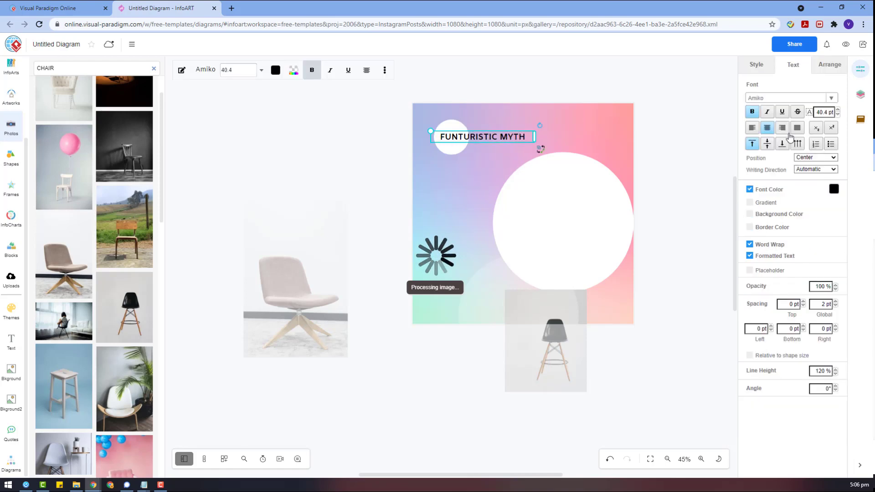
Place a copy of the title below the original and change the upper title's text to "FUTURE FURNITURE"
{"action": "key", "text": "ctrl+v"}
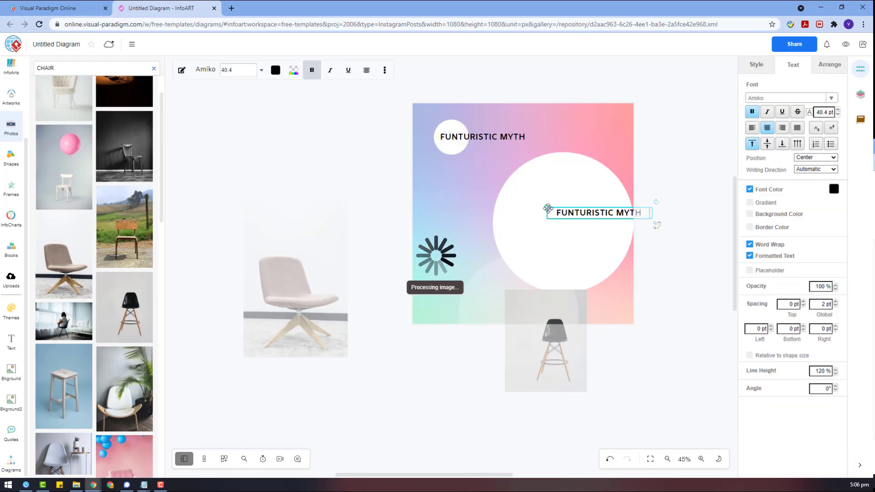
{"action": "left_click_drag", "start_coordinate": [585, 217], "coordinate": [470, 185]}
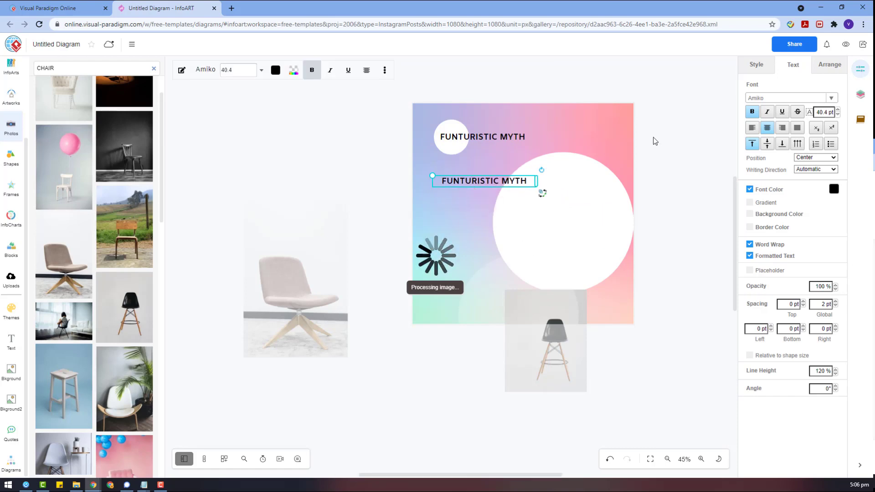
{"action": "left_click", "coordinate": [475, 137]}
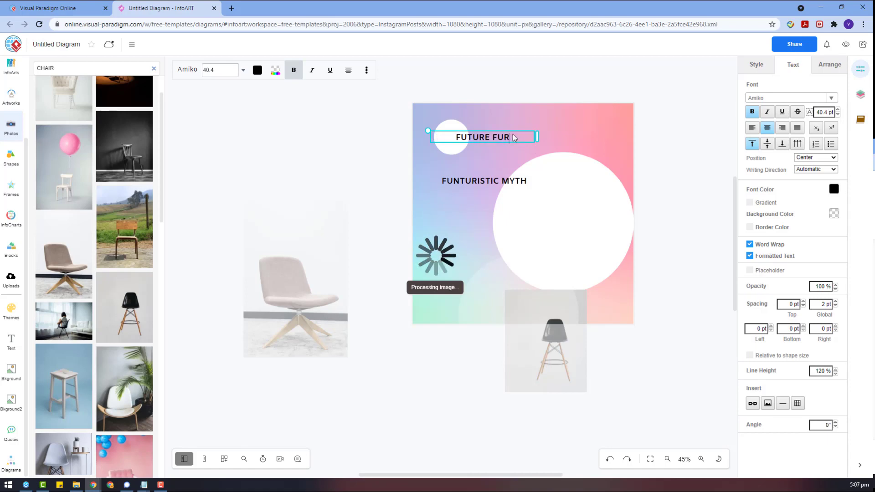
{"action": "type", "text": "TURE"}
{"action": "left_click", "coordinate": [555, 91]}
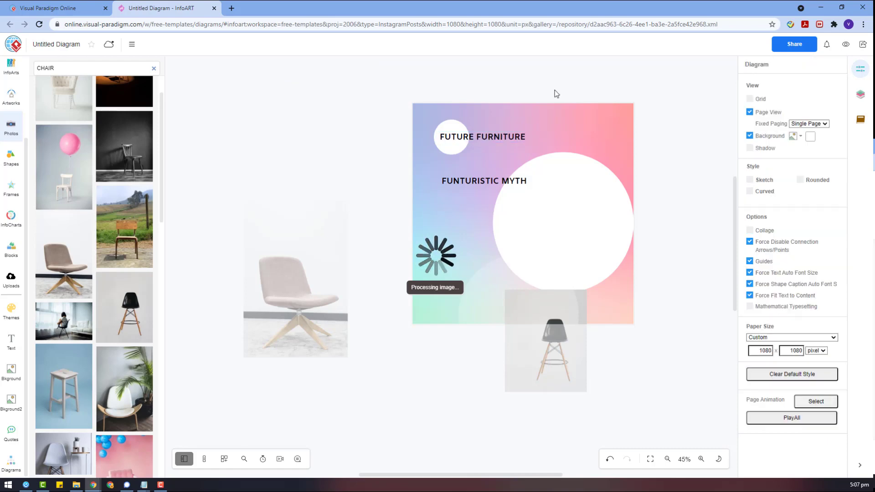
Delete the chair photos lying outside and across the edge of the page
{"action": "left_click", "coordinate": [494, 180]}
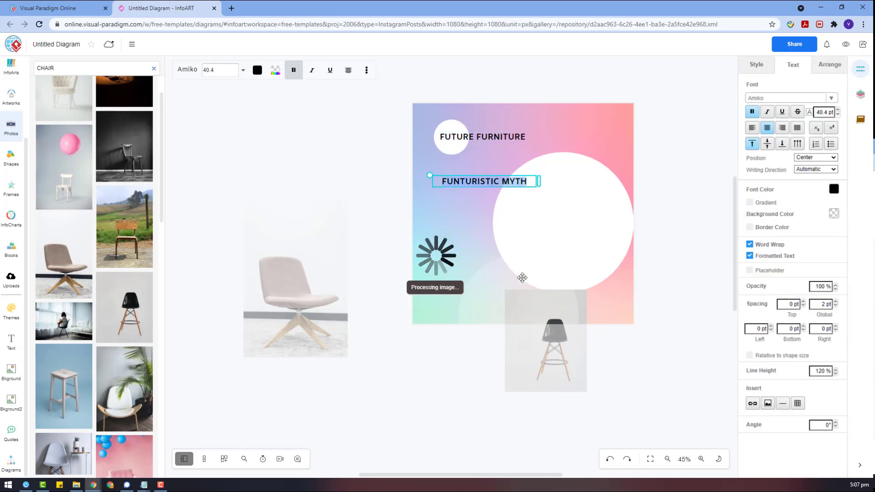
{"action": "left_click", "coordinate": [579, 347]}
{"action": "key", "text": "Delete"}
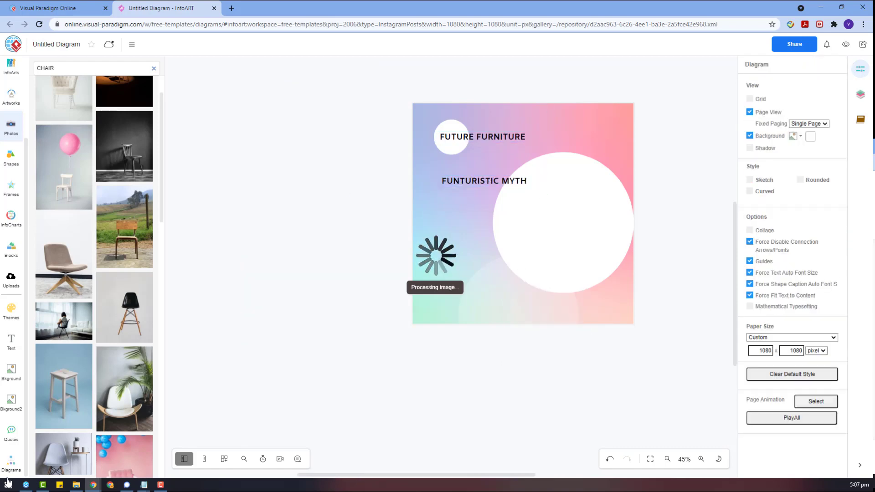
Copy the large white circle, shrink it over the page's upper-right corner and set its opacity to 20%
{"action": "left_click", "coordinate": [8, 187]}
{"action": "left_click", "coordinate": [484, 293]}
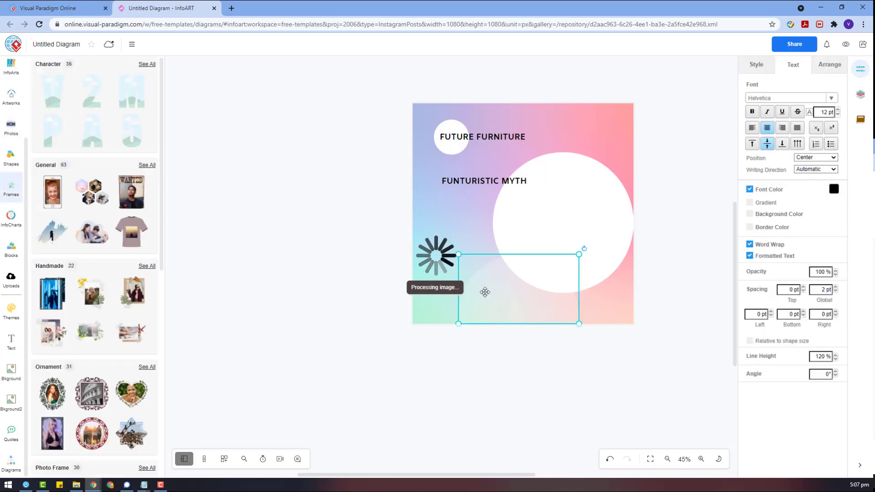
{"action": "left_click", "coordinate": [570, 215]}
{"action": "left_click_drag", "start_coordinate": [569, 215], "coordinate": [647, 276]}
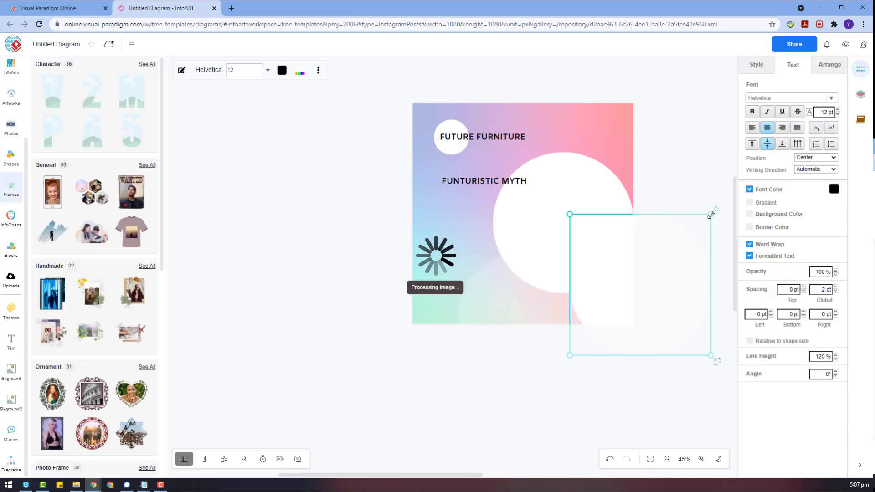
{"action": "left_click_drag", "start_coordinate": [711, 214], "coordinate": [636, 93]}
{"action": "left_click", "coordinate": [757, 65]}
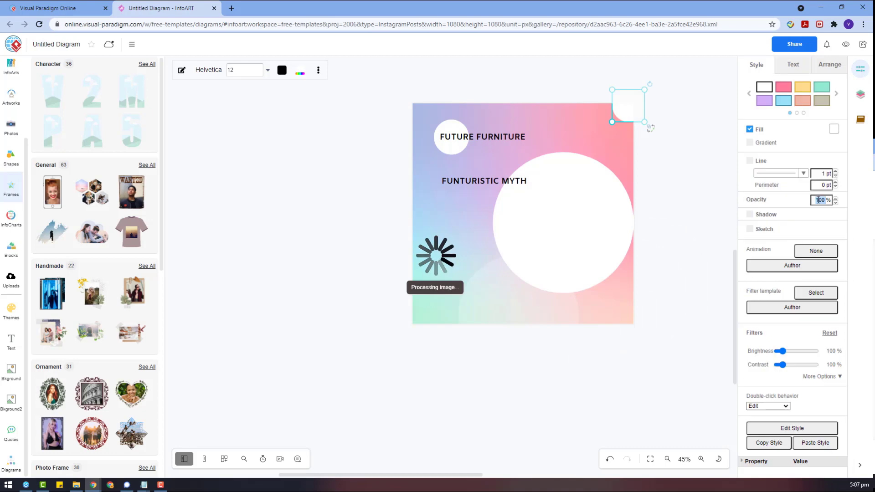
{"action": "type", "text": "20"}
{"action": "key", "text": "Return"}
{"action": "left_click_drag", "start_coordinate": [610, 122], "coordinate": [584, 149]}
Duplicate the translucent corner circle and place the copy across the page's left edge
{"action": "key", "text": "ctrl+c"}
{"action": "key", "text": "ctrl+v"}
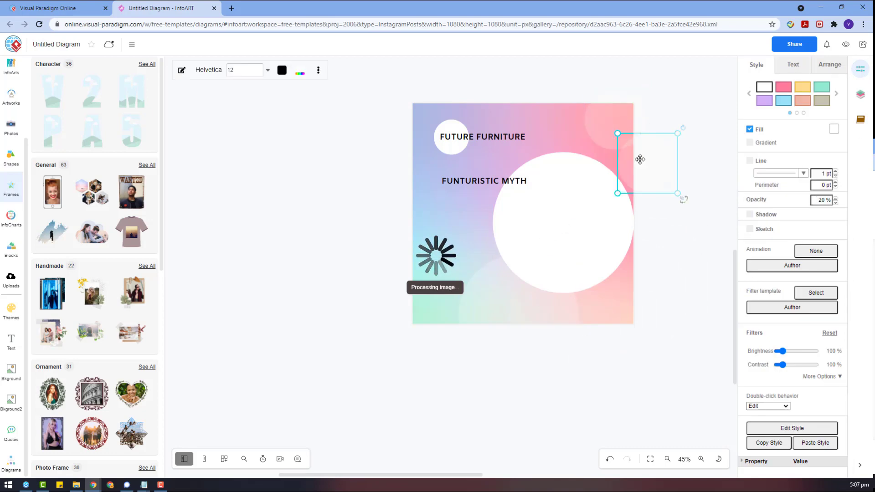
{"action": "left_click_drag", "start_coordinate": [640, 159], "coordinate": [424, 226]}
{"action": "left_click", "coordinate": [319, 287]}
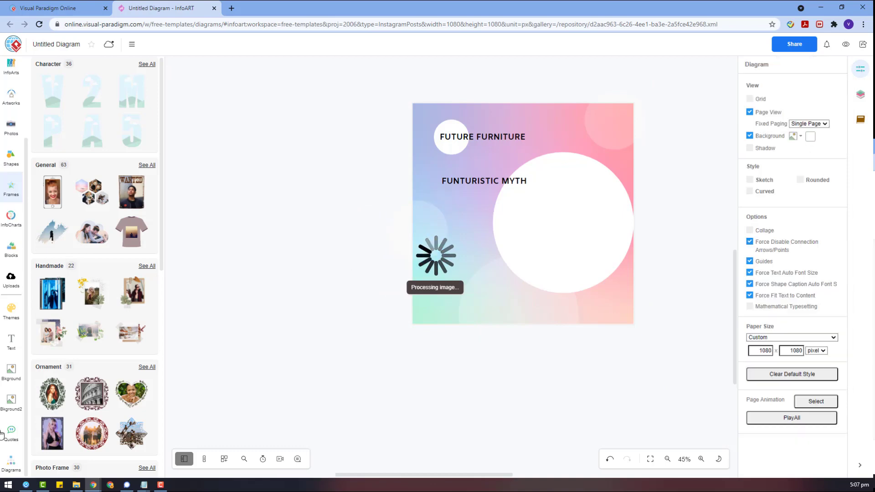
Add a rectangle flush against the outside of the page's left edge and a copy flush against its right edge
{"action": "left_click", "coordinate": [11, 463]}
{"action": "left_click_drag", "start_coordinate": [46, 399], "coordinate": [352, 379]}
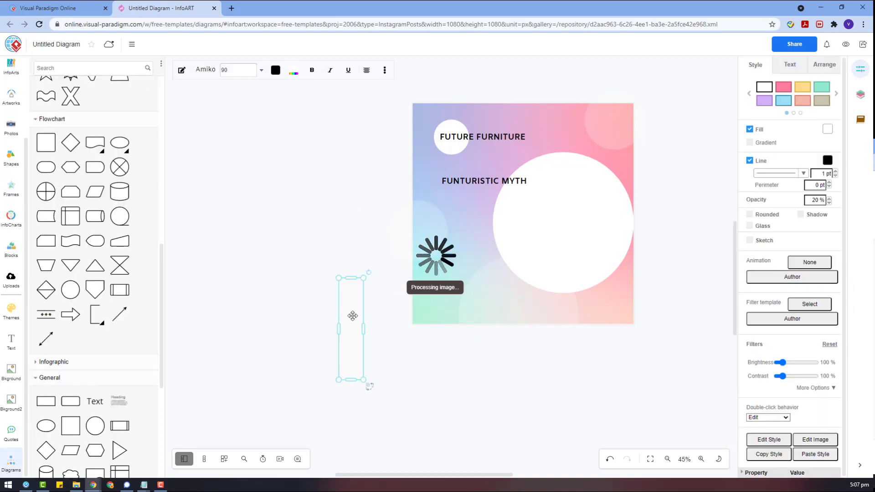
{"action": "left_click_drag", "start_coordinate": [367, 329], "coordinate": [363, 285]}
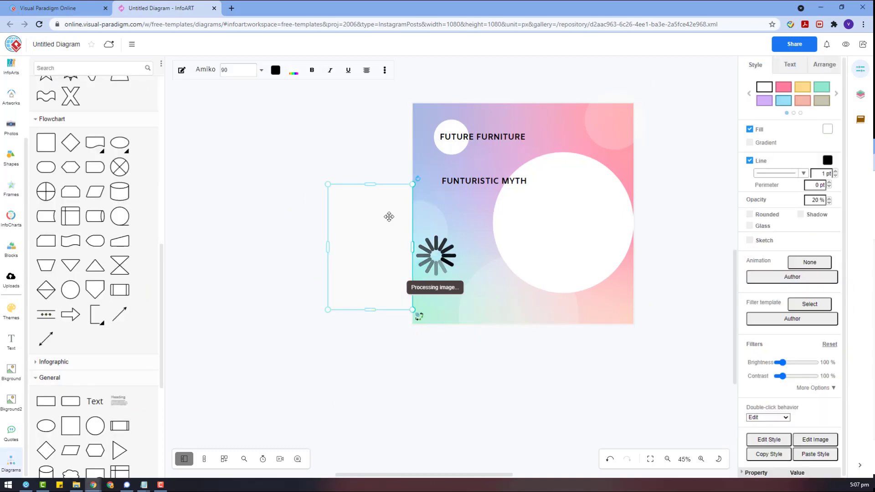
{"action": "key", "text": "ctrl+v"}
{"action": "left_click_drag", "start_coordinate": [520, 339], "coordinate": [680, 150]}
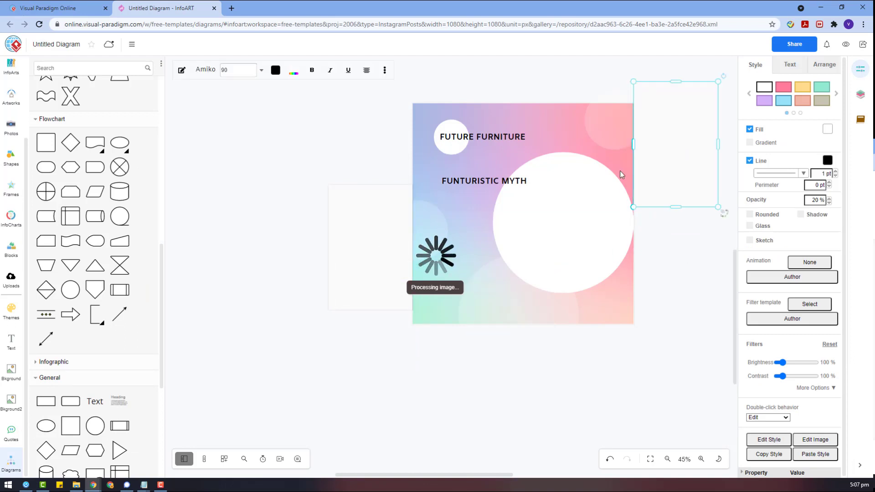
Subtract the two rectangles from the translucent circles to trim them at the page's left and right edges
{"action": "left_click", "coordinate": [370, 240]}
{"action": "left_click", "coordinate": [428, 229]}
{"action": "left_click", "coordinate": [817, 68]}
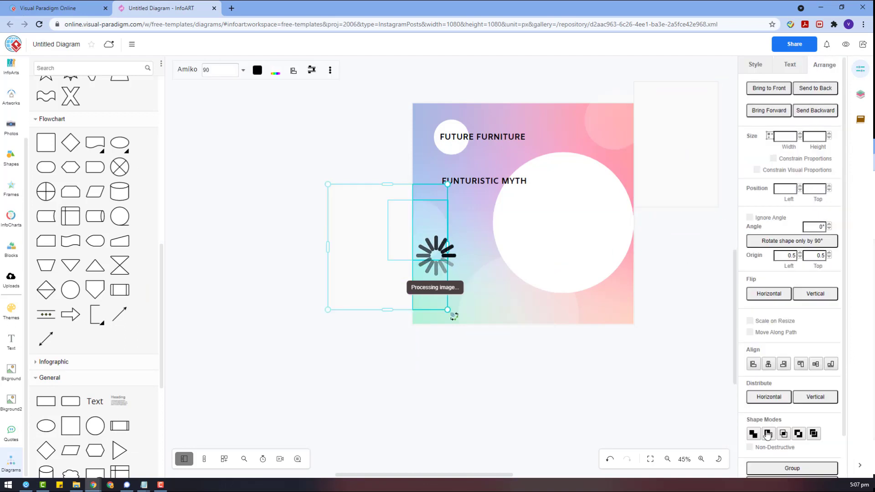
{"action": "left_click", "coordinate": [661, 126]}
{"action": "left_click", "coordinate": [768, 434]}
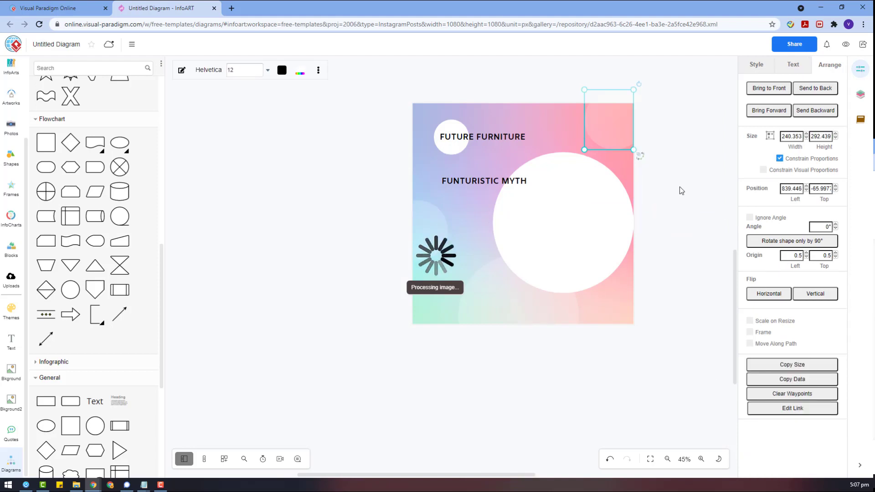
Add a rectangle above the page's upper-right corner and subtract it from the translucent circle to trim it at the top edge
{"action": "left_click_drag", "start_coordinate": [623, 122], "coordinate": [622, 135]}
{"action": "key", "text": "ctrl+z"}
{"action": "left_click_drag", "start_coordinate": [46, 401], "coordinate": [632, 88]}
{"action": "left_click", "coordinate": [610, 128], "text": "shift"}
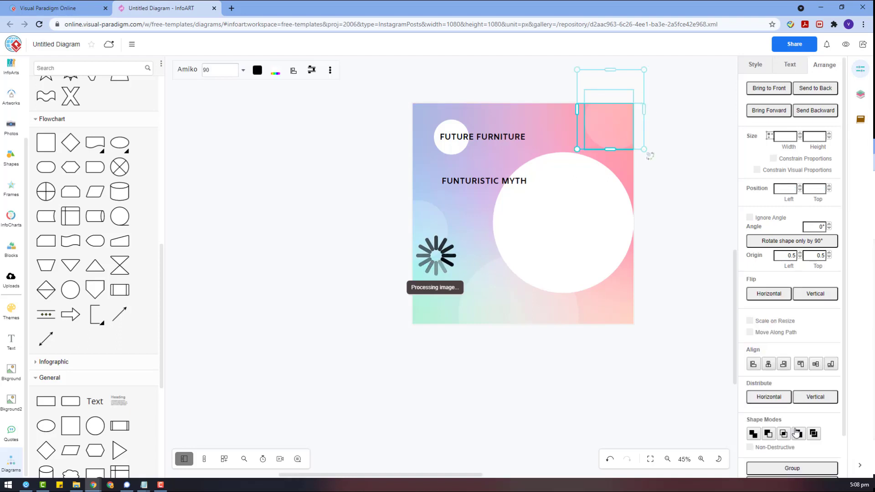
{"action": "left_click", "coordinate": [770, 433]}
{"action": "left_click", "coordinate": [672, 207]}
Copy the large white circle, shrink it onto the original's upper-left part and fill it black
{"action": "left_click", "coordinate": [569, 203]}
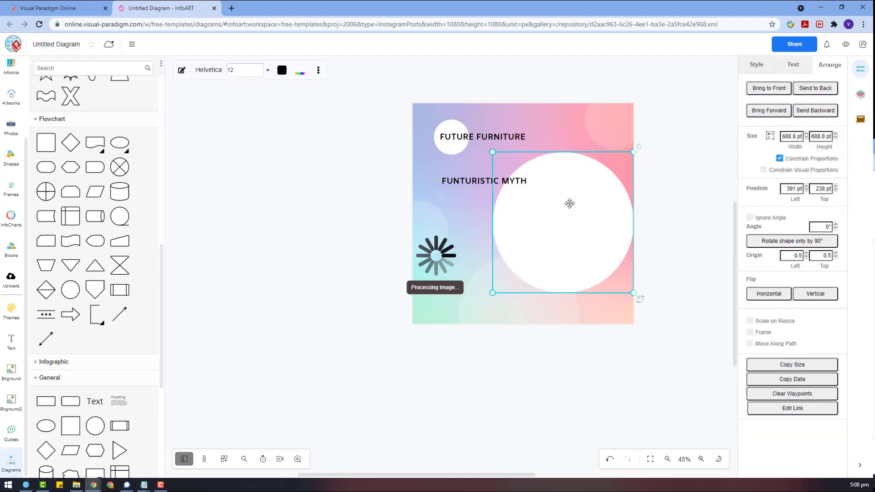
{"action": "key", "text": "ctrl+v"}
{"action": "left_click_drag", "start_coordinate": [707, 210], "coordinate": [634, 322]}
{"action": "left_click_drag", "start_coordinate": [593, 311], "coordinate": [530, 182]}
{"action": "left_click", "coordinate": [758, 61]}
{"action": "left_click", "coordinate": [789, 132]}
{"action": "left_click", "coordinate": [749, 143]}
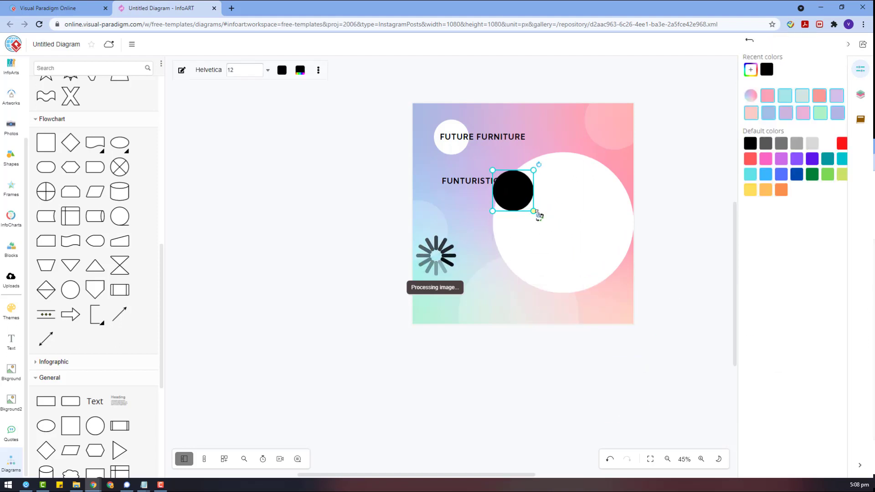
{"action": "left_click_drag", "start_coordinate": [534, 212], "coordinate": [544, 222]}
{"action": "left_click", "coordinate": [688, 237]}
{"action": "left_click", "coordinate": [516, 76]}
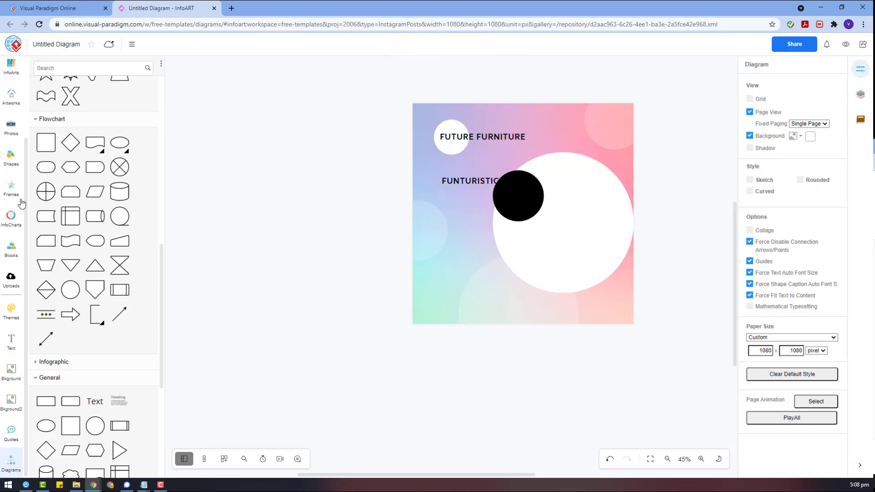
Browse the frame collections and add the puffing cloud speech bubble frame to the left of the page
{"action": "left_click", "coordinate": [8, 197]}
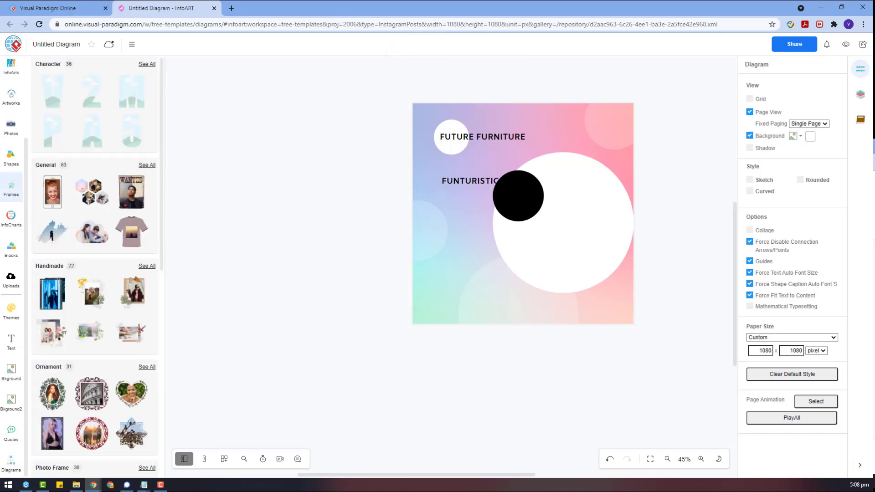
{"action": "scroll", "coordinate": [119, 305], "scroll_direction": "down", "scroll_amount": 8}
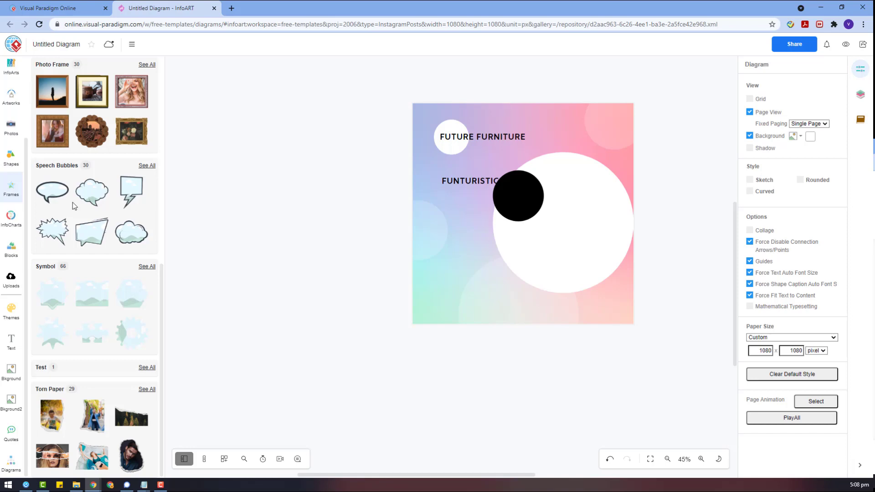
{"action": "scroll", "coordinate": [72, 202], "scroll_direction": "up", "scroll_amount": 9}
{"action": "scroll", "coordinate": [151, 209], "scroll_direction": "down", "scroll_amount": 8}
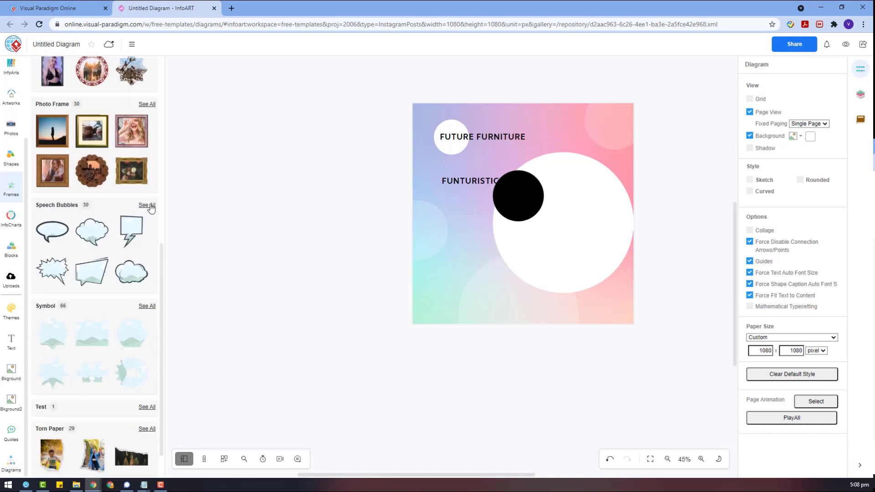
{"action": "left_click", "coordinate": [151, 207]}
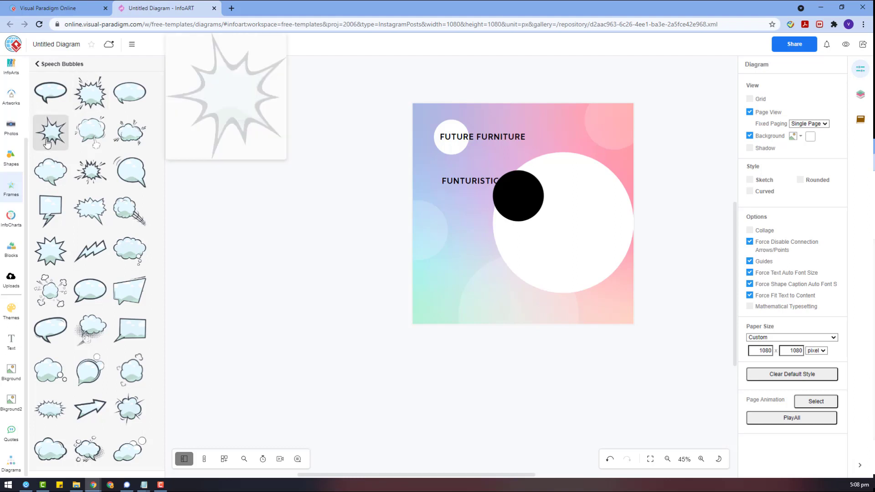
{"action": "left_click_drag", "start_coordinate": [125, 219], "coordinate": [273, 269]}
Add a circular Symbol frame and enlarge it from the page's lower-right corner over the large white circle
{"action": "left_click", "coordinate": [64, 64]}
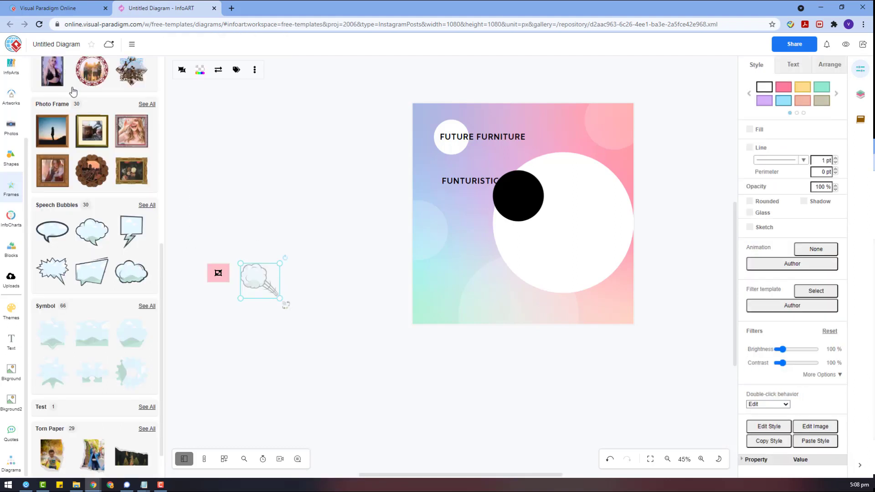
{"action": "scroll", "coordinate": [152, 274], "scroll_direction": "down", "scroll_amount": 1}
{"action": "left_click", "coordinate": [147, 267]}
{"action": "scroll", "coordinate": [137, 278], "scroll_direction": "down", "scroll_amount": 5}
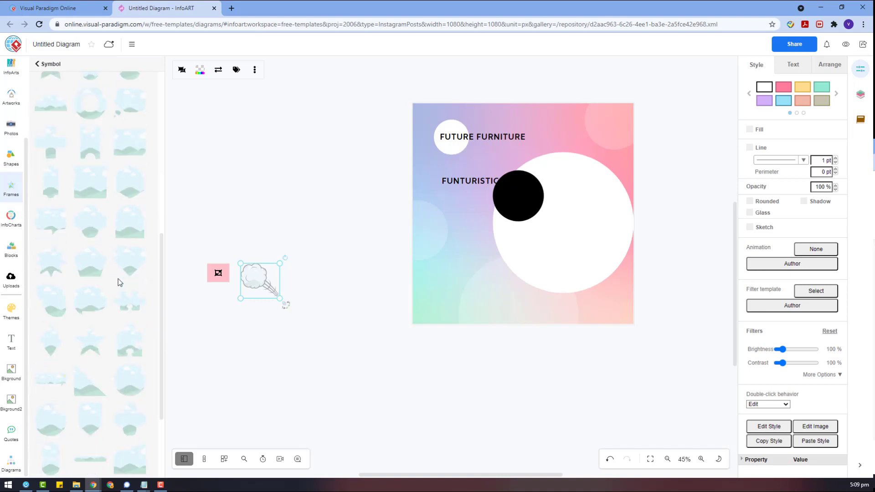
{"action": "left_click_drag", "start_coordinate": [119, 280], "coordinate": [599, 279]}
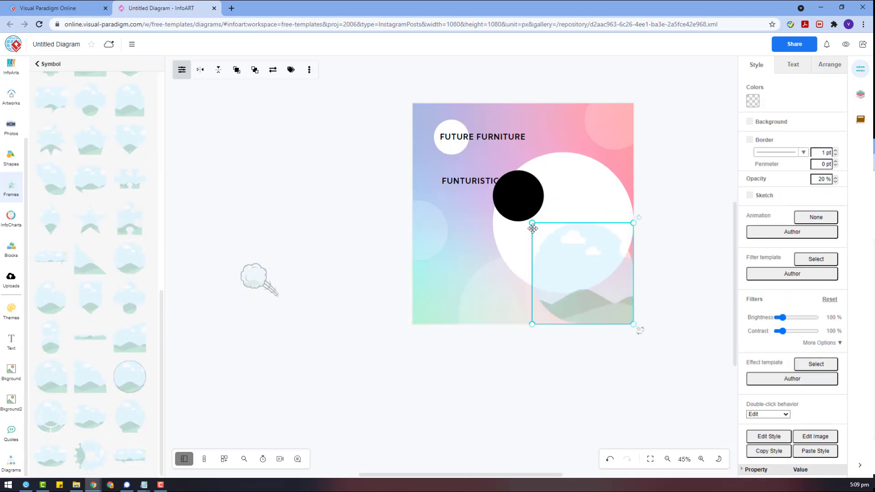
{"action": "left_click_drag", "start_coordinate": [532, 223], "coordinate": [504, 187]}
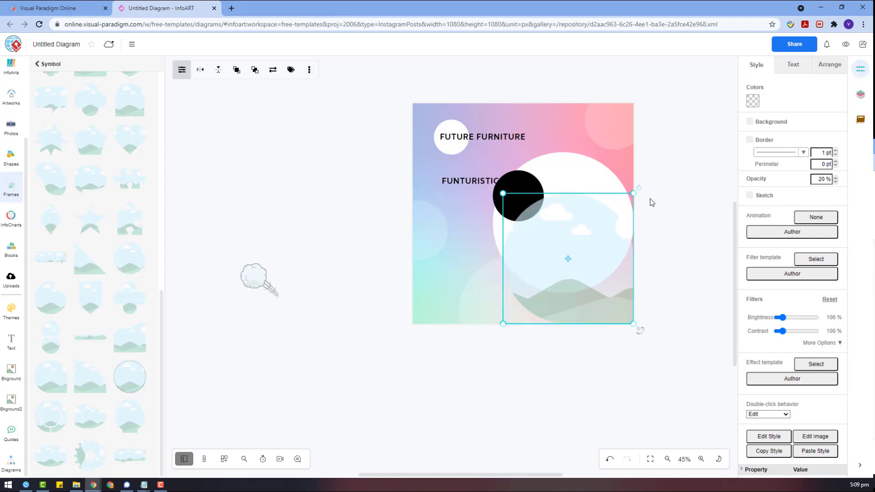
Bring the black circle to the front, above the circular frame
{"action": "left_click", "coordinate": [587, 173]}
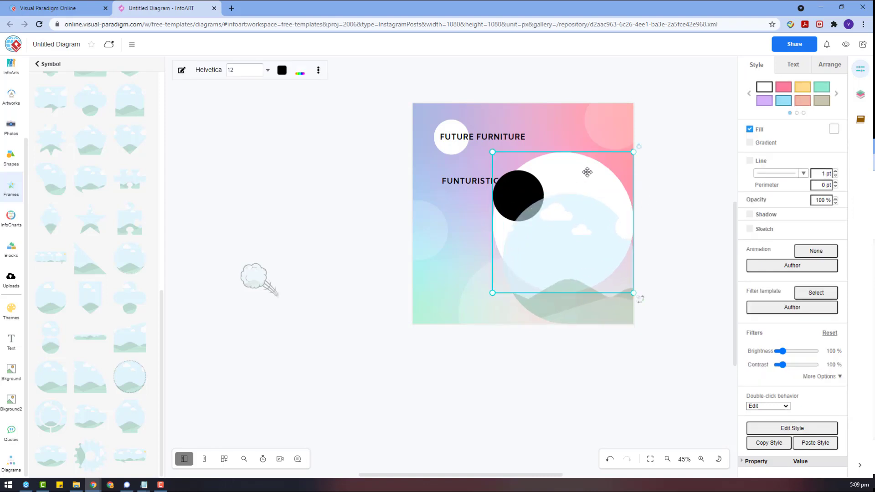
{"action": "right_click", "coordinate": [516, 185]}
{"action": "mouse_move", "coordinate": [592, 295]}
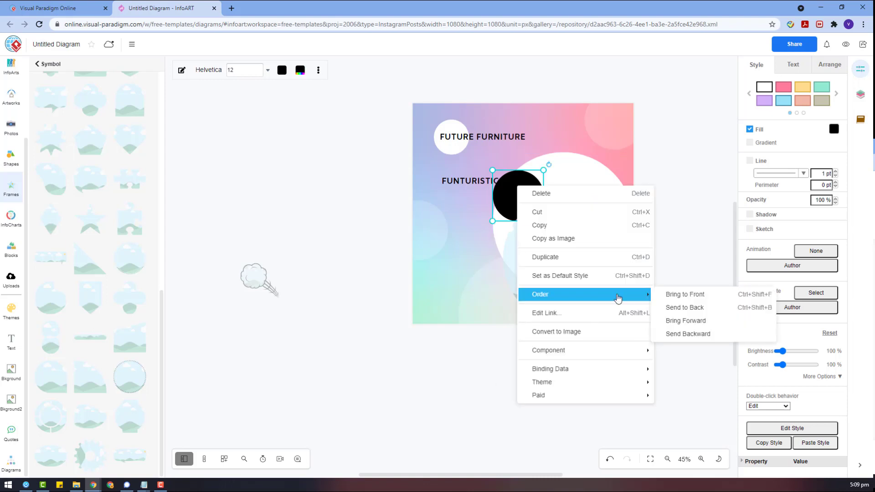
{"action": "left_click", "coordinate": [683, 295]}
Fill the circular frame with the beige swivel chair photo and shift the black circle slightly to the right
{"action": "left_click", "coordinate": [7, 128]}
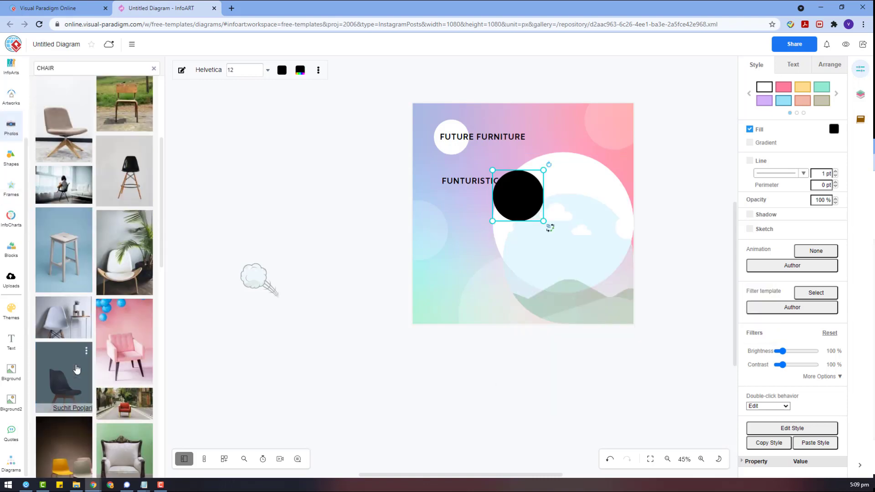
{"action": "left_click_drag", "start_coordinate": [64, 257], "coordinate": [588, 218]}
{"action": "double_click", "coordinate": [587, 253]}
{"action": "left_click", "coordinate": [682, 279]}
{"action": "mouse_move", "coordinate": [550, 198]}
{"action": "left_mouse_down"}
{"action": "mouse_move", "coordinate": [498, 242]}
{"action": "mouse_move", "coordinate": [531, 199]}
{"action": "mouse_move", "coordinate": [549, 199]}
{"action": "left_mouse_up"}
Move the "FUNTURISTIC MYTH" title below the page and add the tufted armchair photo to the left of the page
{"action": "left_click_drag", "start_coordinate": [479, 184], "coordinate": [461, 351]}
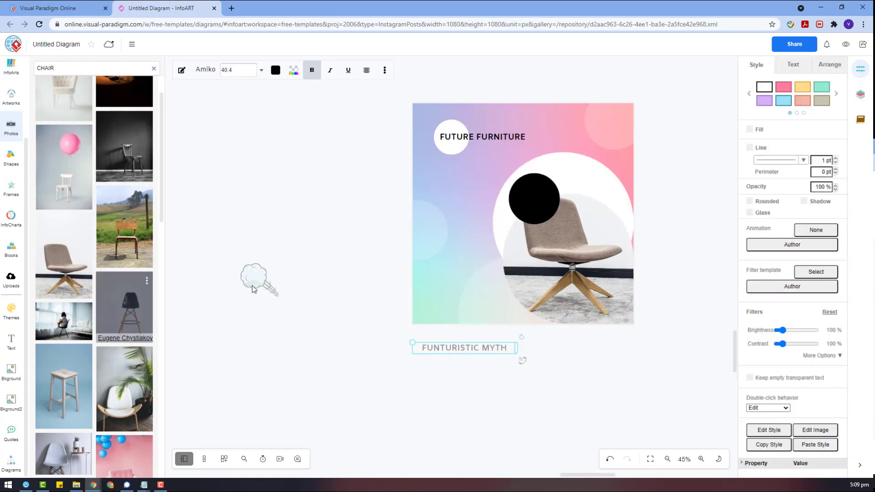
{"action": "scroll", "coordinate": [104, 241], "scroll_direction": "down", "scroll_amount": 4}
{"action": "scroll", "coordinate": [104, 241], "scroll_direction": "down", "scroll_amount": 5}
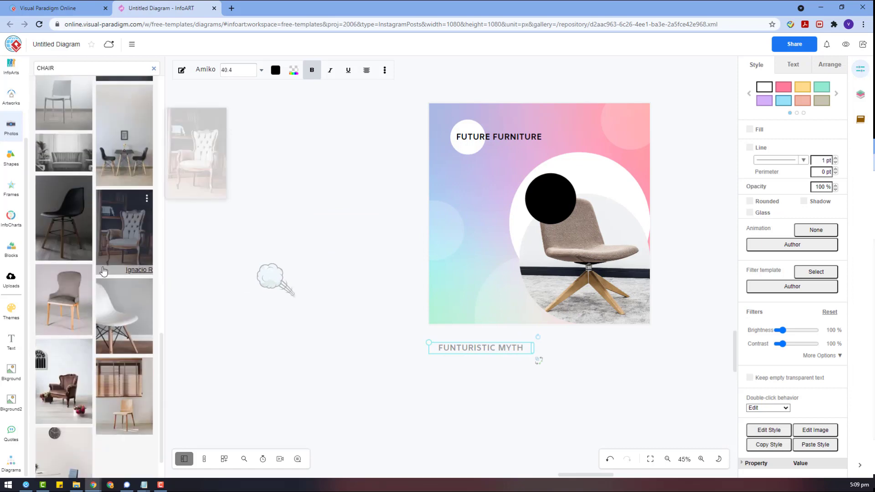
Move the large white circle into the page's lower-right corner and enlarge it to surround the chair frame
{"action": "left_click", "coordinate": [611, 164]}
{"action": "left_click_drag", "start_coordinate": [335, 196], "coordinate": [650, 175]}
{"action": "left_click", "coordinate": [688, 214]}
{"action": "left_click", "coordinate": [608, 189]}
{"action": "left_click_drag", "start_coordinate": [505, 320], "coordinate": [500, 325]}
{"action": "left_click_drag", "start_coordinate": [509, 275], "coordinate": [510, 297]}
{"action": "left_click_drag", "start_coordinate": [504, 248], "coordinate": [506, 247]}
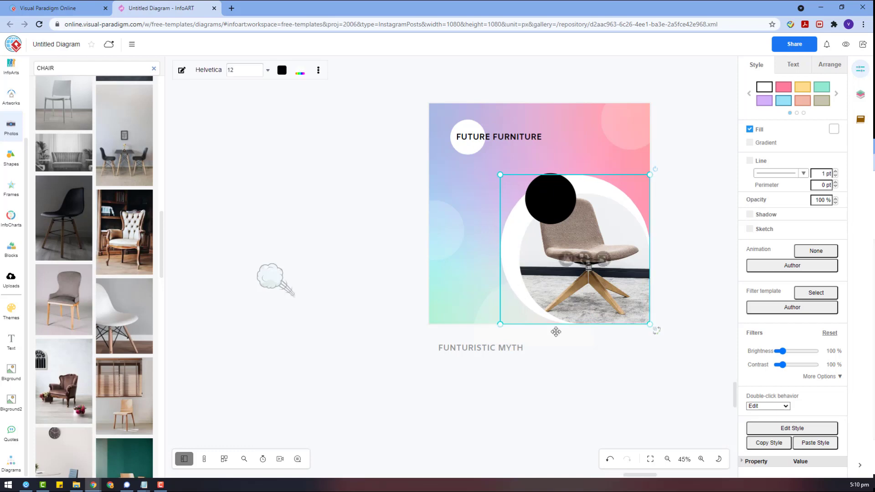
Move the translucent lower circle up to the page's bottom edge
{"action": "left_click", "coordinate": [487, 316]}
{"action": "left_click_drag", "start_coordinate": [487, 317], "coordinate": [488, 295]}
{"action": "left_click", "coordinate": [584, 374]}
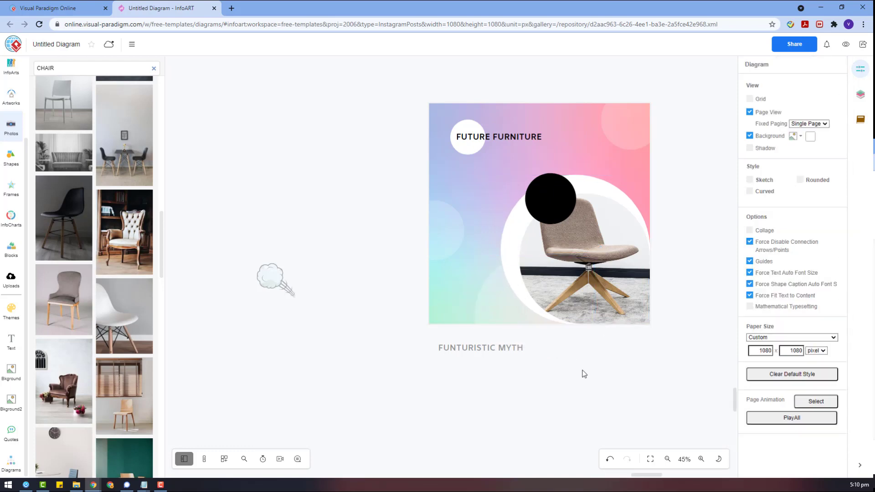
Enlarge the black circle overlapping the framed chair photo toward the page's upper left
{"action": "left_click", "coordinate": [536, 182]}
{"action": "left_click_drag", "start_coordinate": [525, 173], "coordinate": [515, 164]}
Left-align the "FUTURE FURNITURE" title and shift it right so it starts over the middle of the small white circle
{"action": "left_click", "coordinate": [527, 142]}
{"action": "left_click", "coordinate": [774, 96]}
{"action": "left_click", "coordinate": [774, 96]}
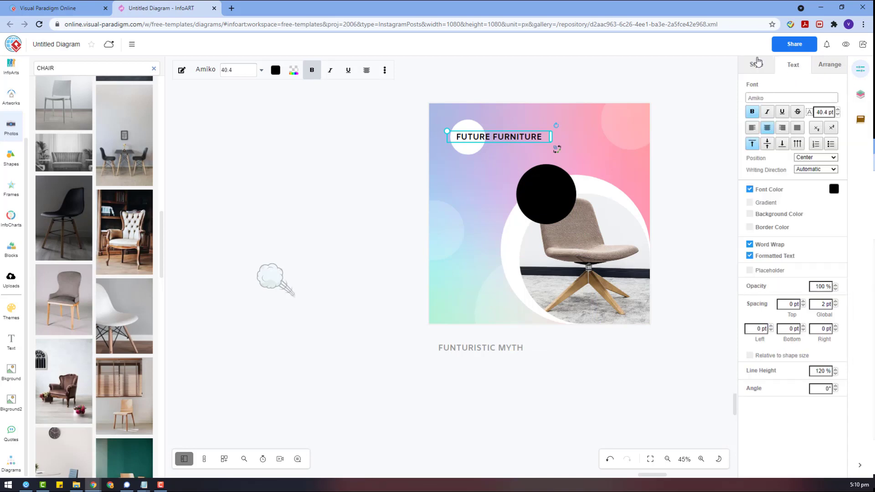
{"action": "left_click", "coordinate": [752, 128]}
{"action": "left_click_drag", "start_coordinate": [536, 136], "coordinate": [550, 137]}
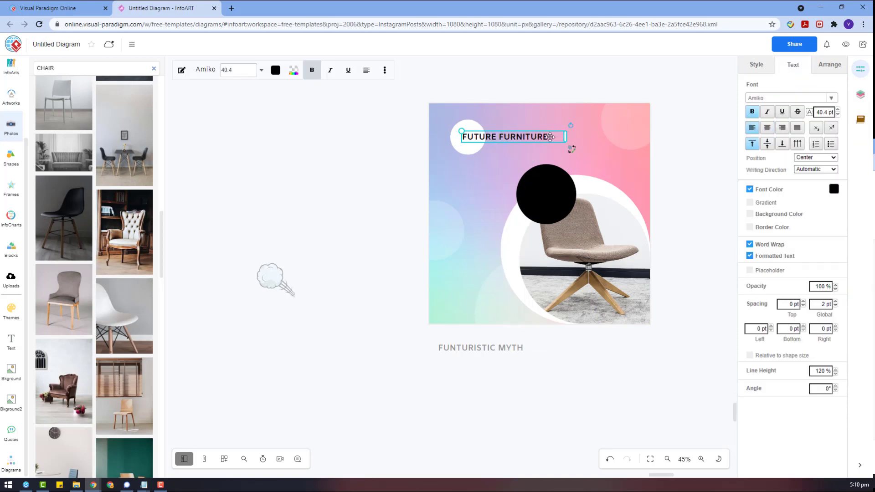
{"action": "key", "text": "Left"}
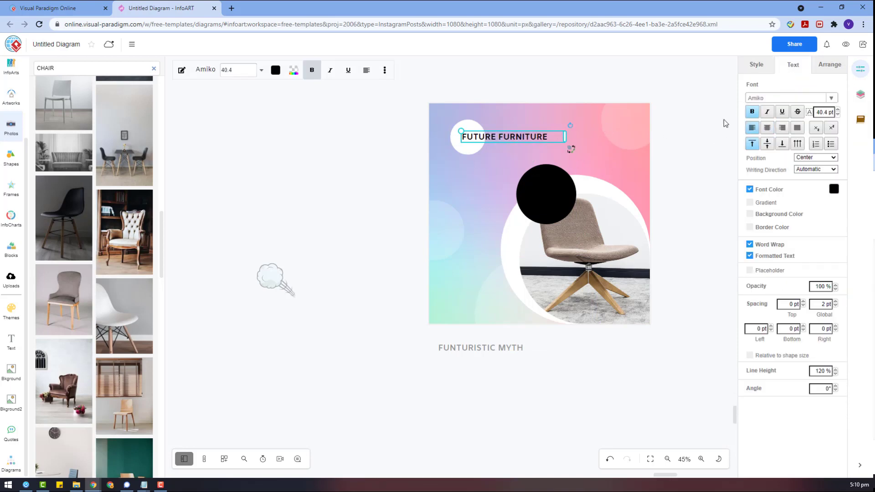
{"action": "left_click", "coordinate": [774, 98]}
{"action": "left_click", "coordinate": [624, 363]}
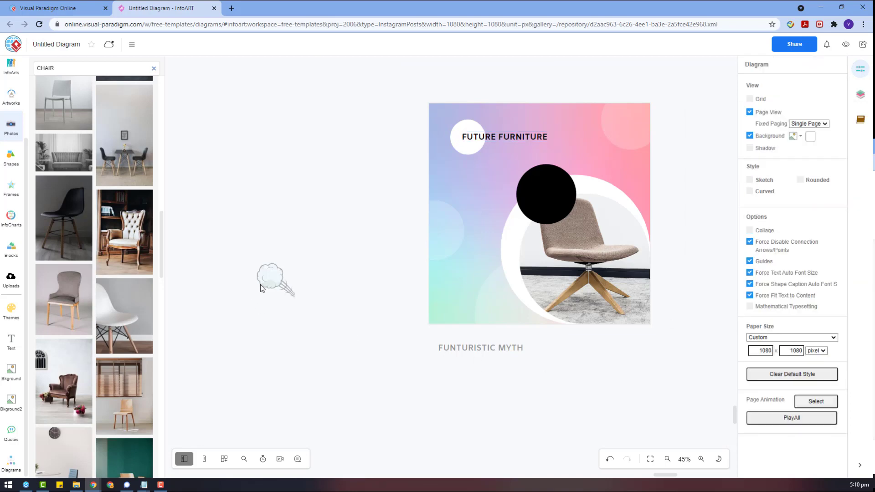
Delete the cloud graphic beside the page and replace the "FUNTURISTIC MYTH" text with "HOME"
{"action": "left_click", "coordinate": [262, 283]}
{"action": "left_click", "coordinate": [515, 357]}
{"action": "double_click", "coordinate": [519, 355]}
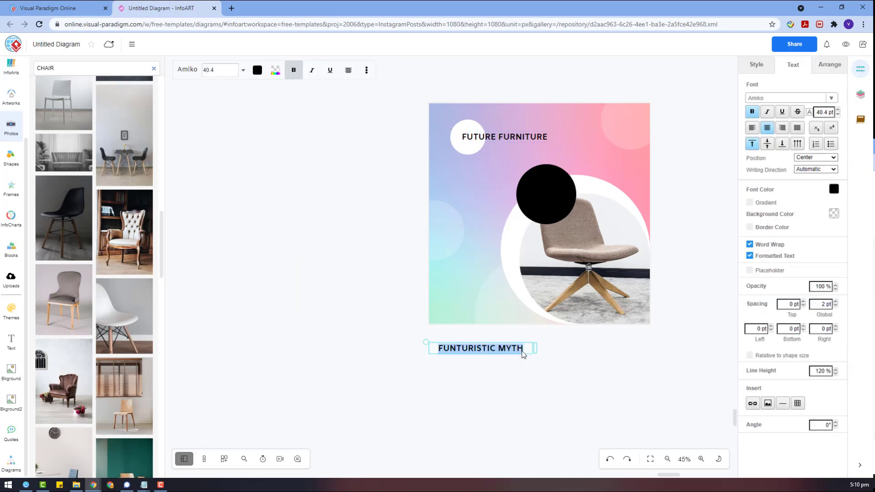
{"action": "type", "text": "HOME"}
{"action": "left_click", "coordinate": [522, 366]}
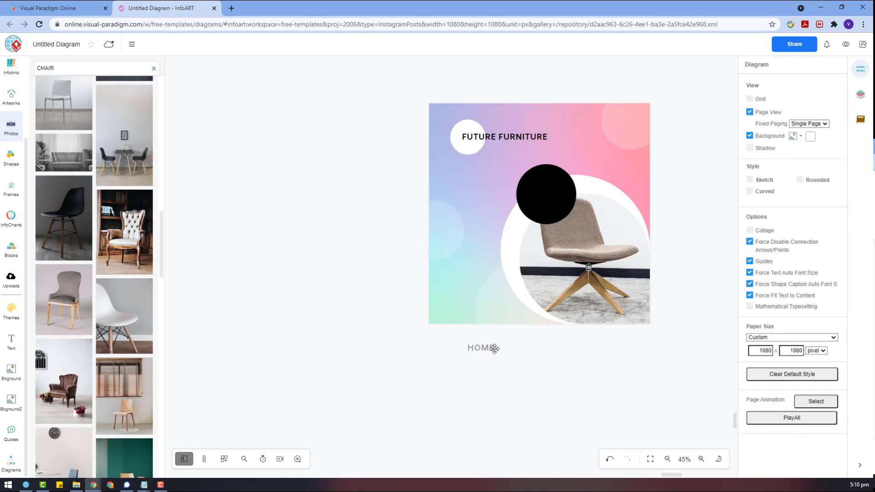
Duplicate the "HOME" text beside the original and change the copy to "Furniture"
{"action": "left_click", "coordinate": [494, 349]}
{"action": "left_click_drag", "start_coordinate": [494, 349], "coordinate": [545, 355], "text": "ctrl"}
{"action": "double_click", "coordinate": [545, 355]}
{"action": "type", "text": "FU"}
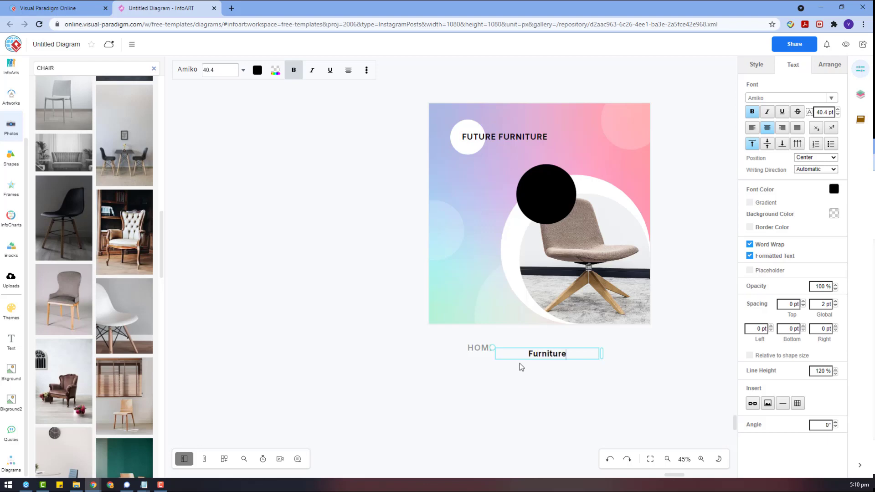
{"action": "left_click", "coordinate": [614, 360]}
{"action": "left_click", "coordinate": [559, 351]}
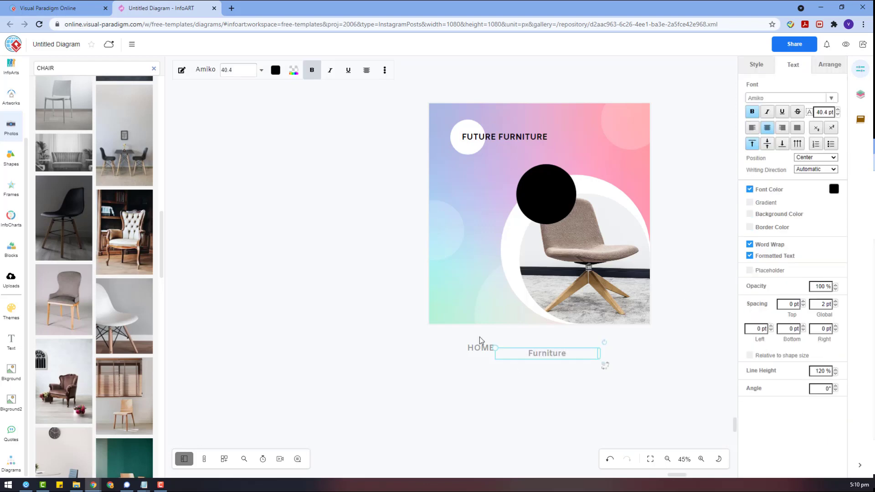
Set the "Furniture" text's font to Amatic SC and enlarge it to 70.7 pt
{"action": "left_click", "coordinate": [770, 99]}
{"action": "type", "text": "sc"}
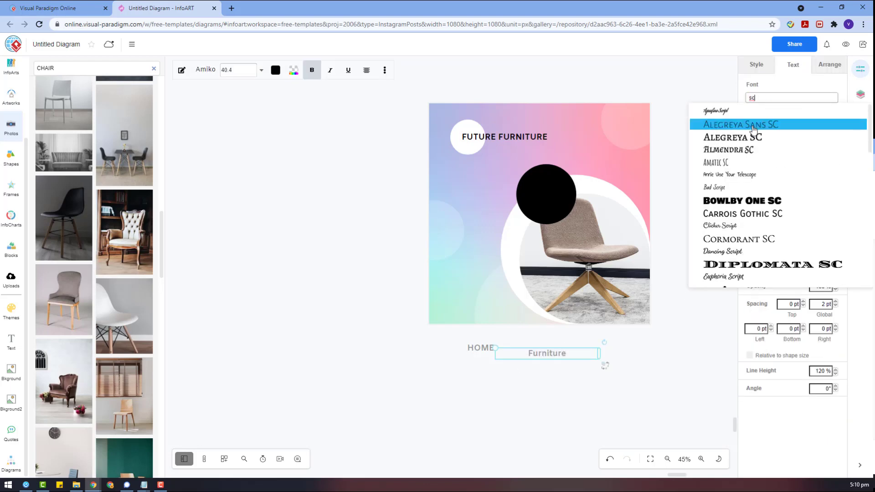
{"action": "left_click", "coordinate": [751, 160]}
{"action": "left_click", "coordinate": [615, 384]}
{"action": "left_click", "coordinate": [587, 354]}
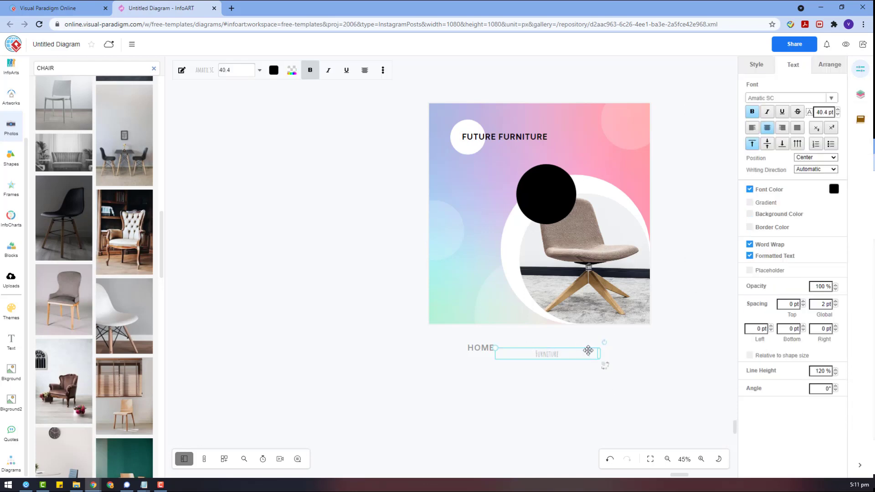
{"action": "left_click_drag", "start_coordinate": [599, 353], "coordinate": [452, 341]}
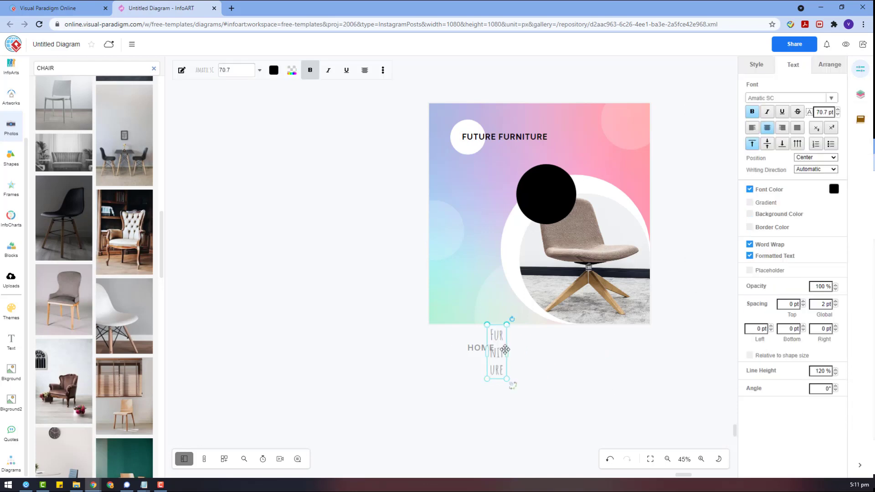
Stack the "Furniture" text in one line under "HOME" and place the pair on the page beside the black circle
{"action": "mouse_move", "coordinate": [506, 350]}
{"action": "left_mouse_down"}
{"action": "mouse_move", "coordinate": [561, 350]}
{"action": "mouse_move", "coordinate": [504, 367]}
{"action": "left_mouse_up"}
{"action": "left_click_drag", "start_coordinate": [428, 332], "coordinate": [499, 221]}
{"action": "left_click", "coordinate": [495, 347]}
{"action": "left_click", "coordinate": [487, 221]}
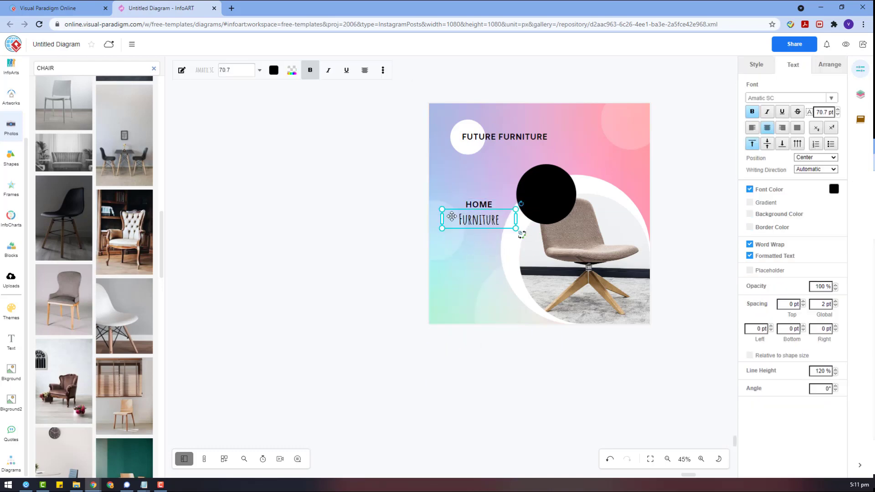
{"action": "left_click_drag", "start_coordinate": [396, 189], "coordinate": [542, 253]}
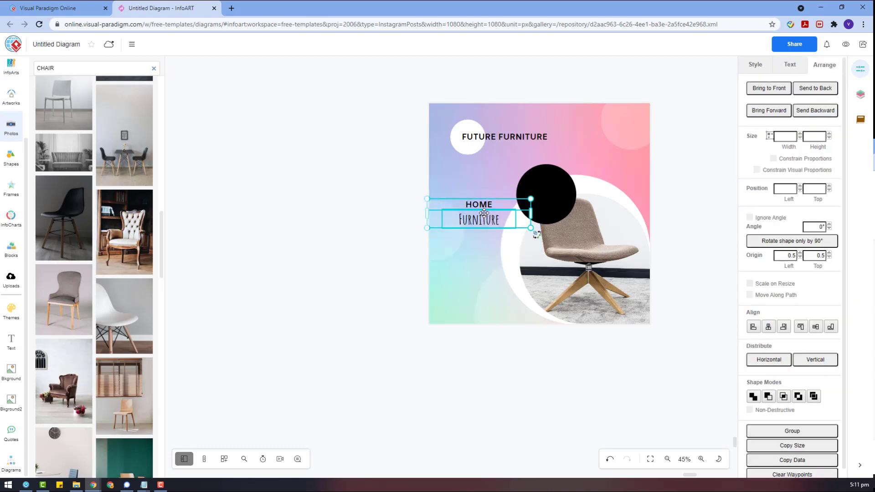
{"action": "left_click_drag", "start_coordinate": [479, 216], "coordinate": [479, 198]}
{"action": "left_click", "coordinate": [479, 200]}
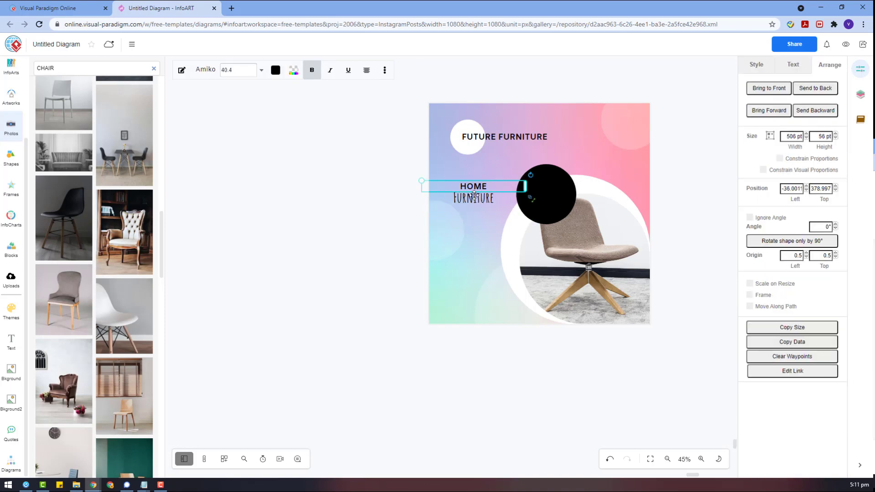
Copy the "HOME" and "Furniture" pair below the page and set the copies' width to 300 pt
{"action": "left_click_drag", "start_coordinate": [477, 198], "coordinate": [481, 347]}
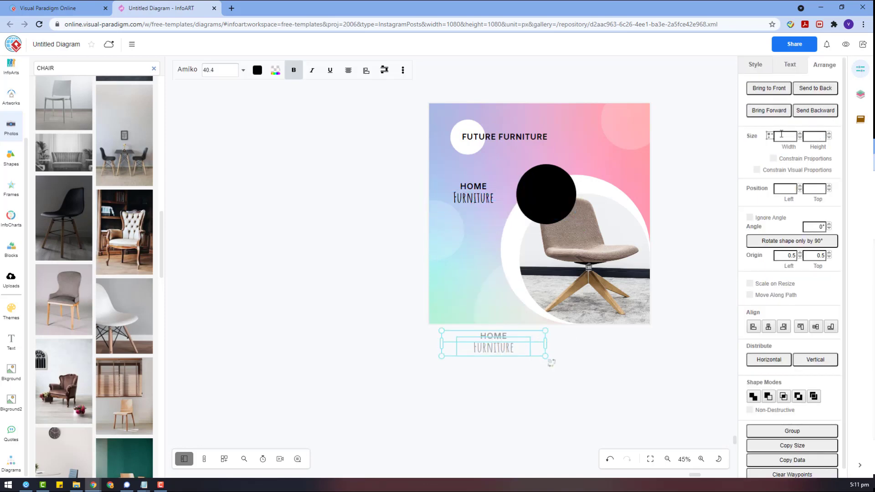
{"action": "left_click", "coordinate": [781, 134]}
{"action": "type", "text": "100"}
{"action": "key", "text": "Return"}
{"action": "type", "text": "200"}
{"action": "key", "text": "Return"}
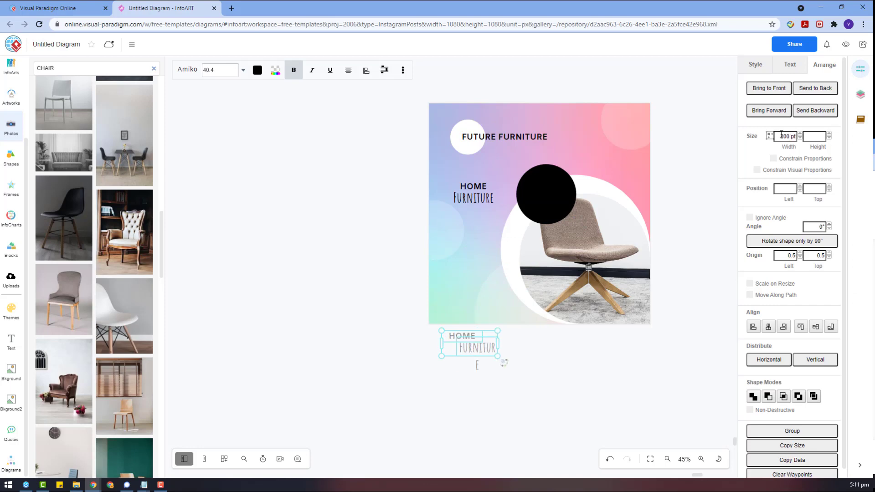
{"action": "type", "text": "300"}
{"action": "key", "text": "Return"}
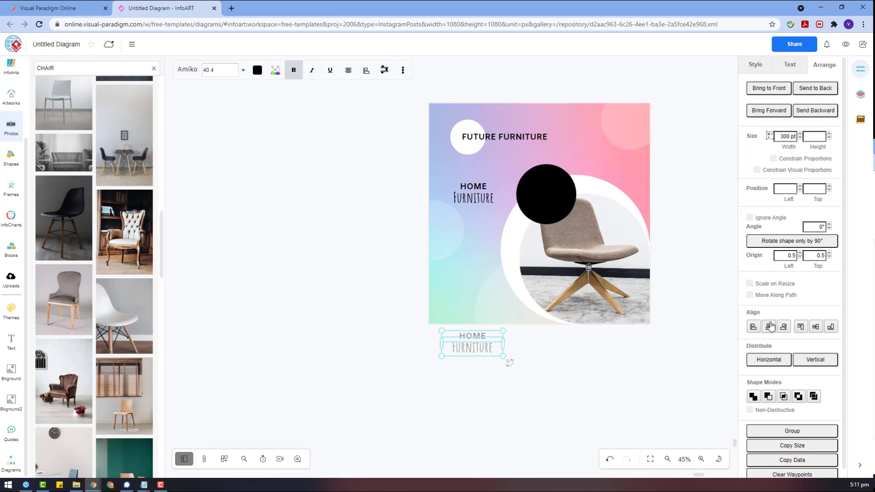
Change the copied texts below the page to "UP TO" and "40%" and enlarge the "40%" text
{"action": "double_click", "coordinate": [490, 332]}
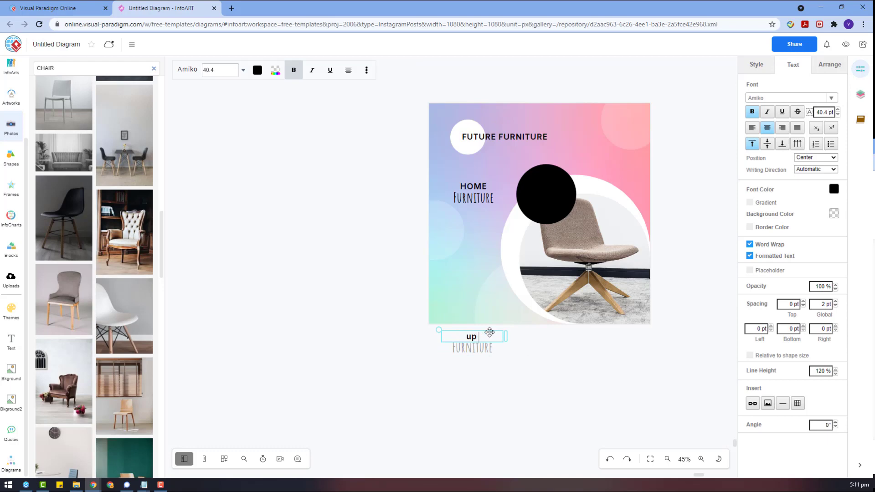
{"action": "double_click", "coordinate": [466, 351]}
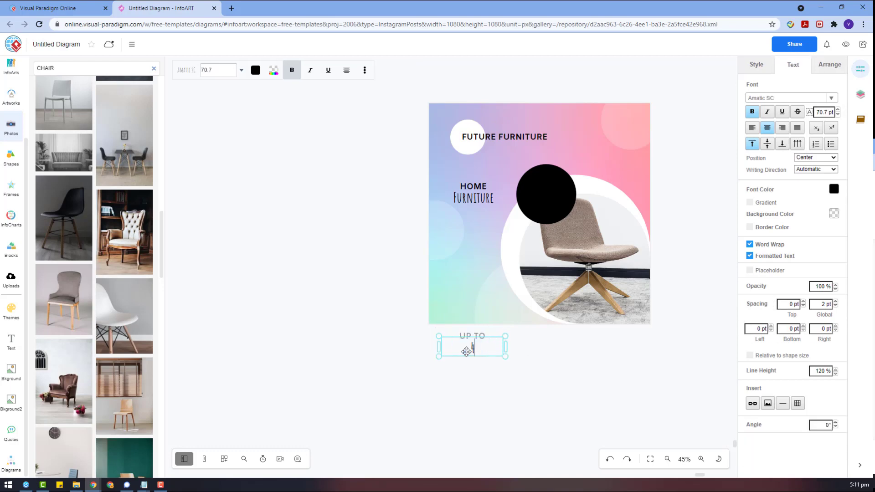
{"action": "left_click", "coordinate": [476, 365]}
{"action": "left_click", "coordinate": [481, 342]}
{"action": "left_click_drag", "start_coordinate": [503, 348], "coordinate": [472, 372]}
Duplicate the "UP TO" text beneath "40%" and change the copy to "OFF"
{"action": "left_click", "coordinate": [476, 336]}
{"action": "left_click", "coordinate": [476, 335]}
{"action": "double_click", "coordinate": [517, 339]}
{"action": "left_click", "coordinate": [548, 398]}
Narrow the "UP TO", "40%" and "OFF" text boxes together and set their font color to white
{"action": "left_click_drag", "start_coordinate": [549, 397], "coordinate": [382, 313]}
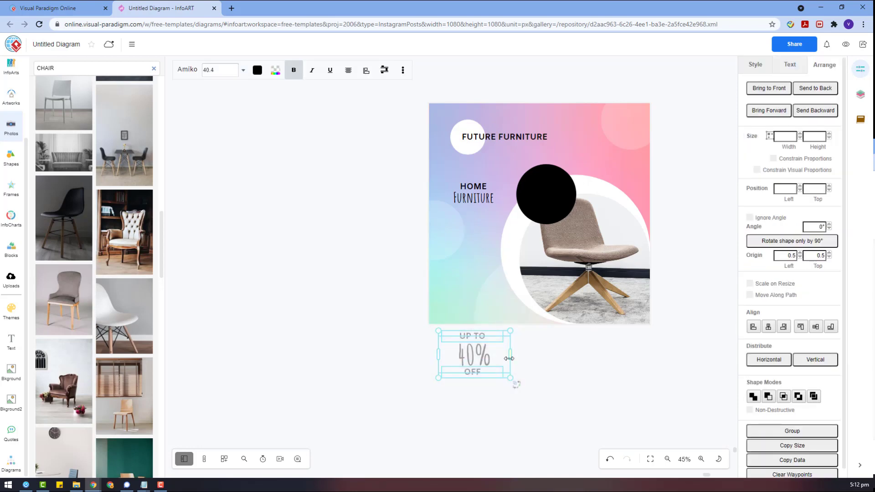
{"action": "left_click_drag", "start_coordinate": [509, 359], "coordinate": [497, 358]}
{"action": "left_click", "coordinate": [790, 64]}
{"action": "left_click", "coordinate": [834, 191]}
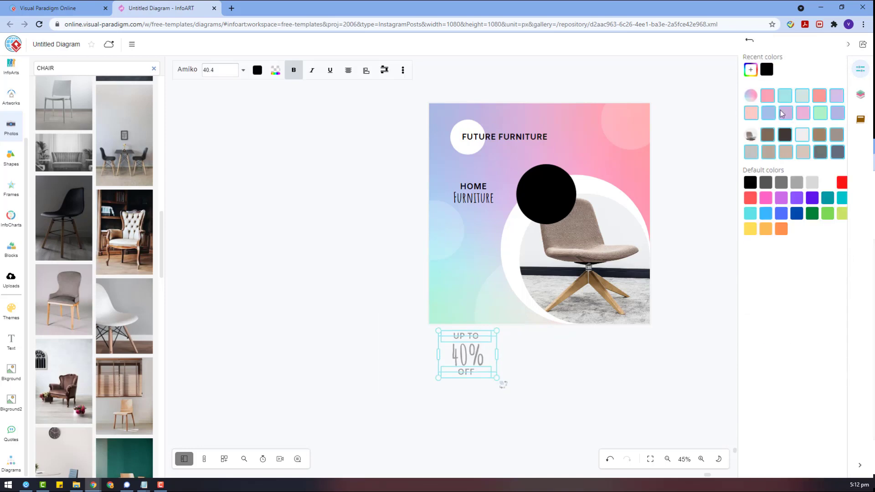
{"action": "left_click", "coordinate": [549, 395]}
Move the white discount texts slightly farther from the page and enlarge the black circle toward its lower left
{"action": "left_click_drag", "start_coordinate": [550, 394], "coordinate": [410, 326]}
{"action": "left_click_drag", "start_coordinate": [472, 352], "coordinate": [513, 367]}
{"action": "left_click", "coordinate": [536, 193]}
{"action": "left_click_drag", "start_coordinate": [516, 223], "coordinate": [509, 232]}
Center the "UP TO 40% OFF" texts on the black circle and enlarge them slightly to fill it
{"action": "left_click_drag", "start_coordinate": [615, 409], "coordinate": [469, 339]}
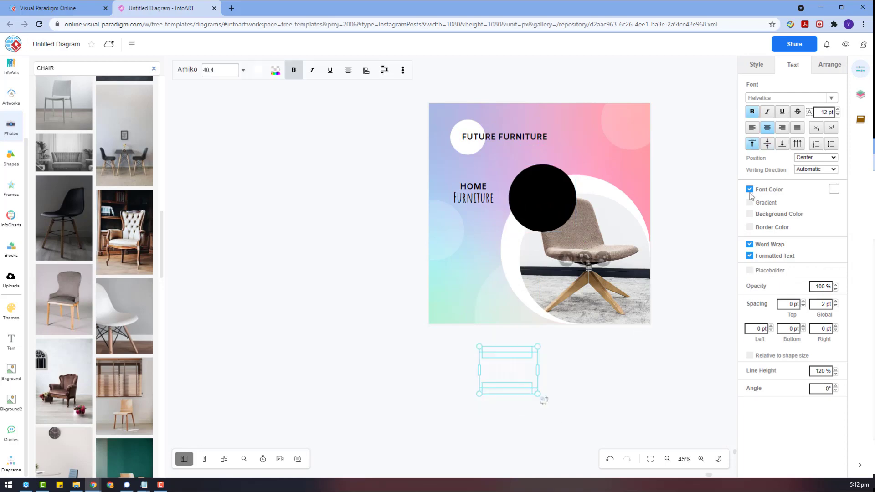
{"action": "left_click", "coordinate": [822, 66]}
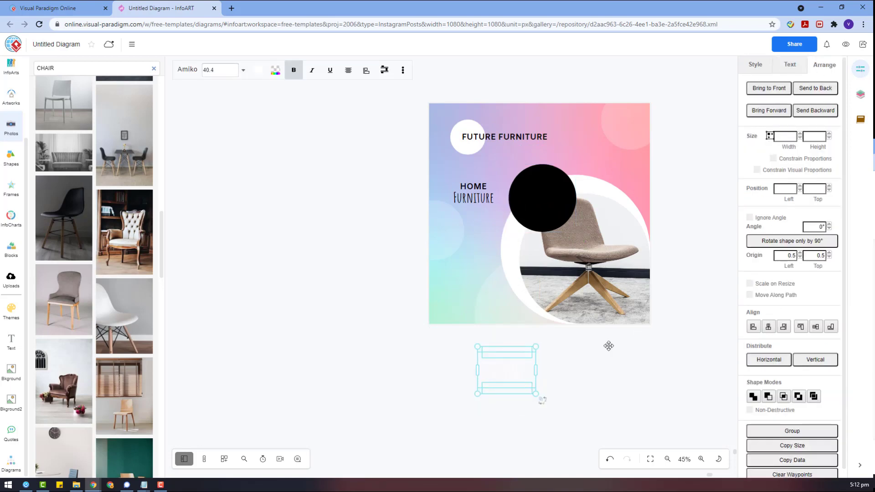
{"action": "left_click_drag", "start_coordinate": [509, 365], "coordinate": [544, 194]}
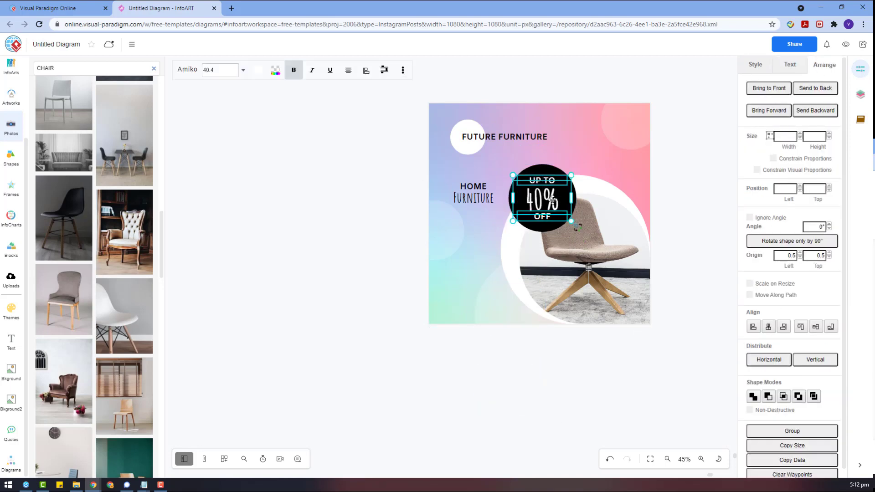
{"action": "left_click_drag", "start_coordinate": [512, 221], "coordinate": [503, 225]}
{"action": "left_click_drag", "start_coordinate": [546, 201], "coordinate": [550, 197]}
{"action": "left_click", "coordinate": [691, 237]}
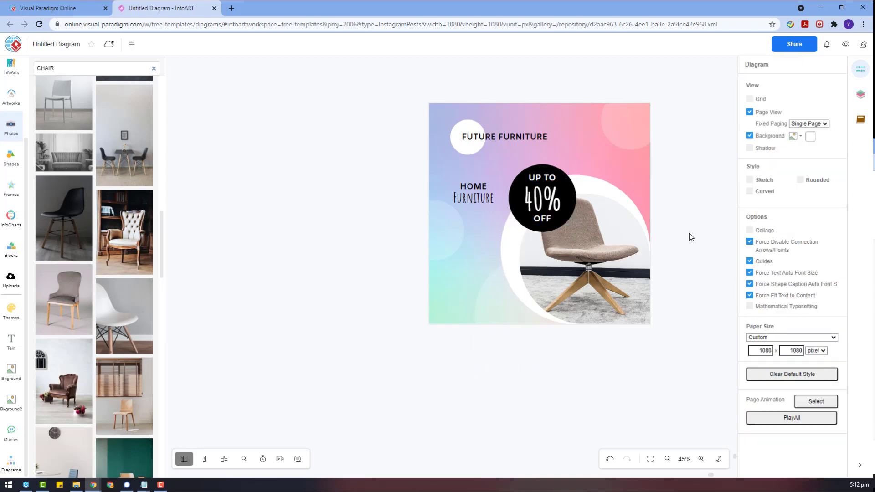
{"action": "left_click", "coordinate": [543, 184]}
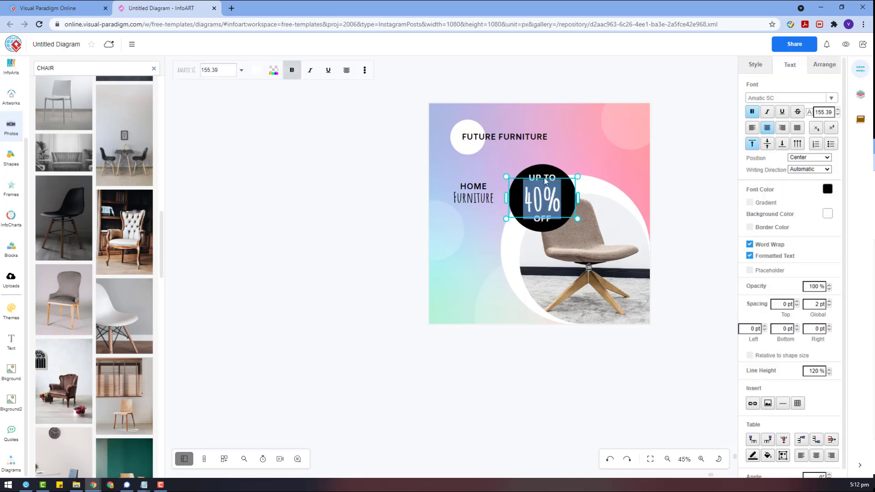
{"action": "left_click", "coordinate": [545, 177]}
{"action": "left_click", "coordinate": [395, 202]}
Duplicate the "HOME" and "Furniture" pair twice and place the copies below the original on the page
{"action": "left_click_drag", "start_coordinate": [395, 165], "coordinate": [482, 239]}
{"action": "left_click", "coordinate": [478, 184], "text": "shift"}
{"action": "key", "text": "ctrl+v"}
{"action": "left_click_drag", "start_coordinate": [531, 250], "coordinate": [475, 274]}
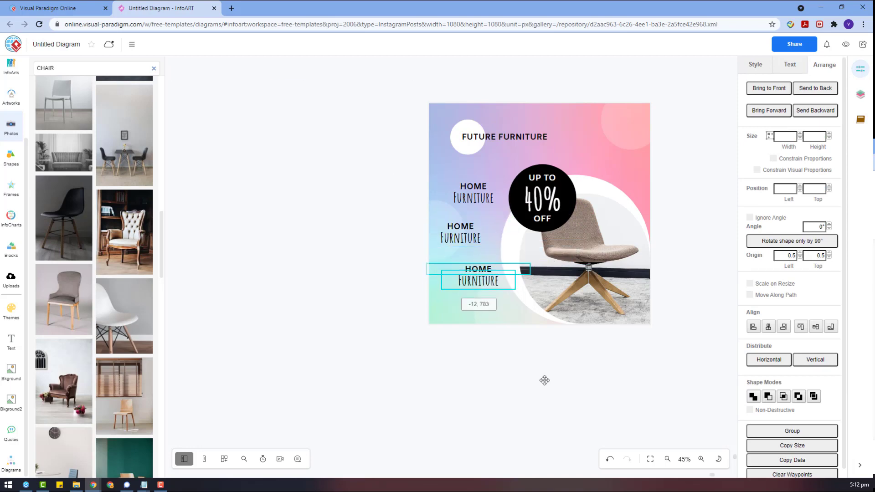
{"action": "left_click", "coordinate": [530, 335]}
Change the uppermost "HOME" and "Furniture" pair to "SPECIAL" and "DISCOUNT"
{"action": "left_click", "coordinate": [475, 187]}
{"action": "left_click", "coordinate": [480, 185]}
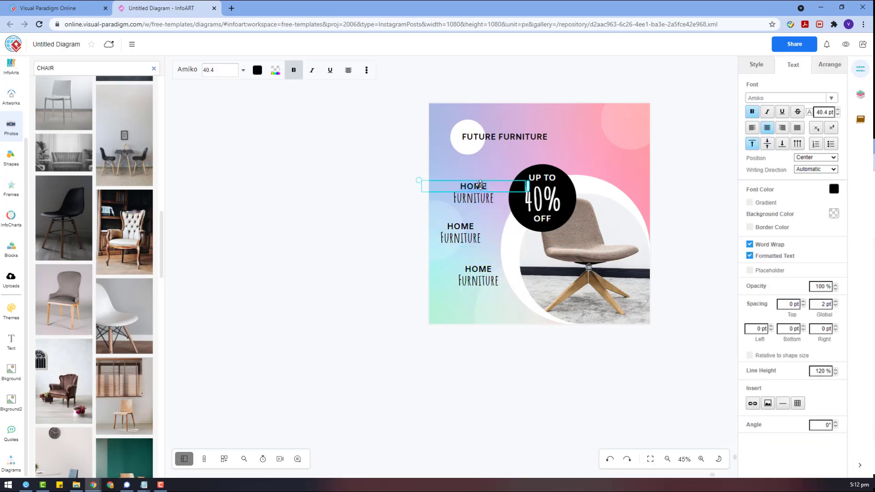
{"action": "left_click", "coordinate": [479, 196]}
{"action": "type", "text": "DISCOUNT"}
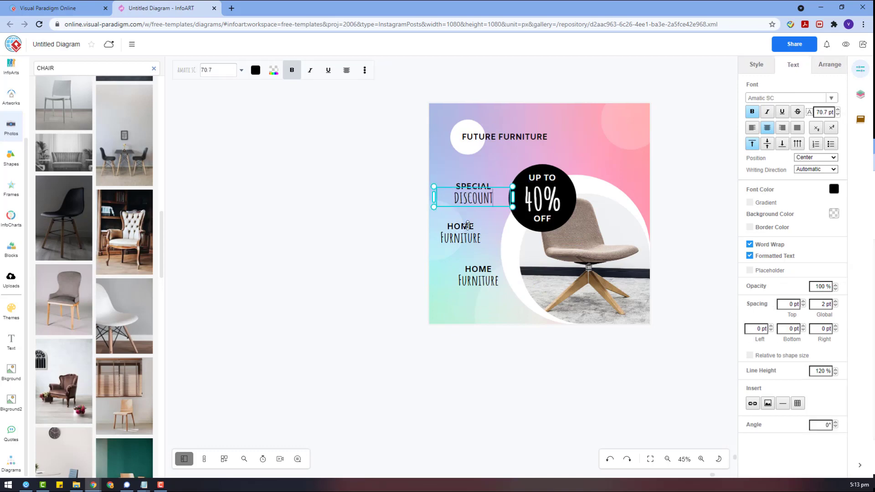
Change the middle "HOME" and "Furniture" pair to "RECYCLE" and "MATERIALS"
{"action": "left_click", "coordinate": [467, 225]}
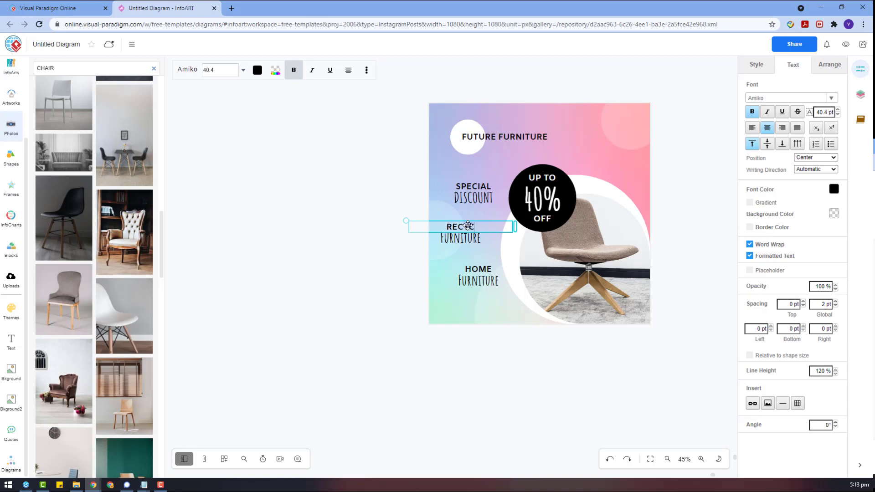
{"action": "left_click", "coordinate": [456, 238]}
{"action": "type", "text": "MATERIALS"}
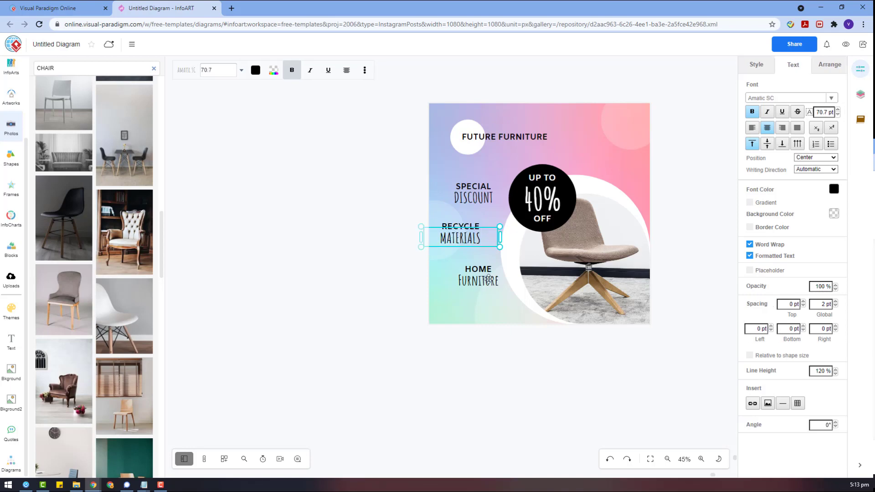
Change the lowest "HOME" and "Furniture" pair to "PURE" and "AESTHETIC"
{"action": "left_click", "coordinate": [488, 279]}
{"action": "left_click", "coordinate": [478, 269]}
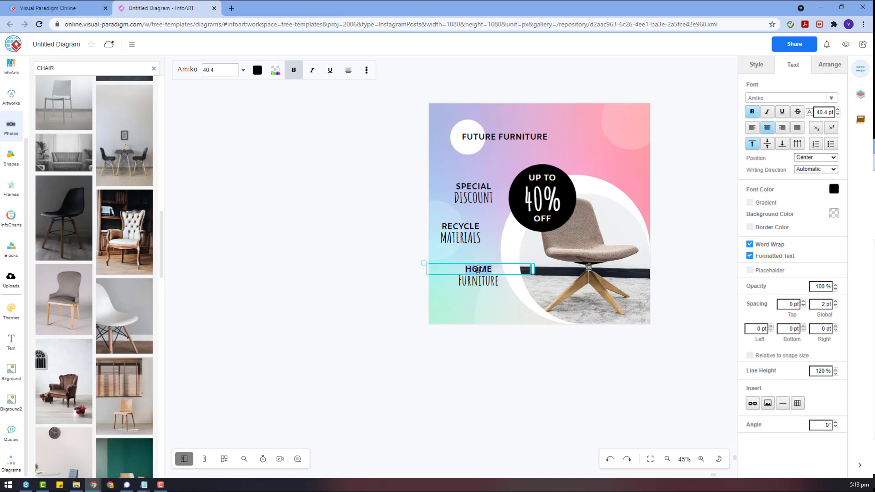
{"action": "left_click", "coordinate": [479, 286]}
{"action": "type", "text": "AESTHETI"}
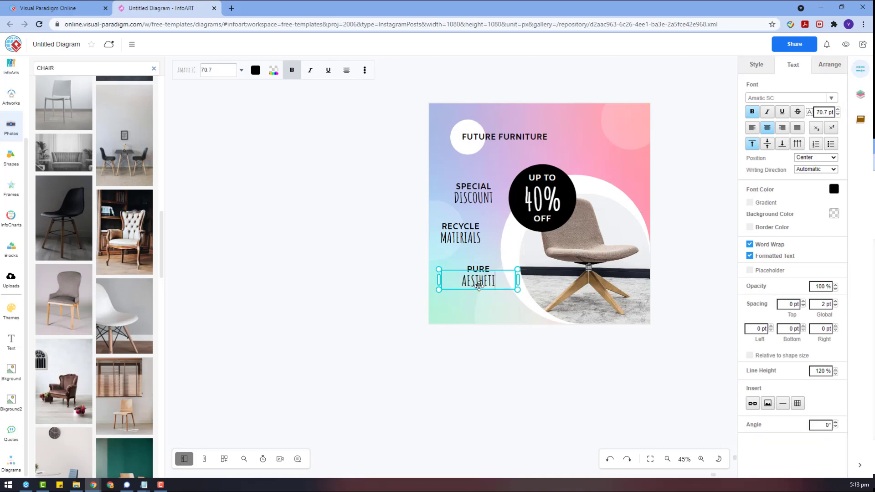
{"action": "type", "text": "C"}
{"action": "left_click", "coordinate": [472, 354]}
Set the width of the text boxes in the three feature captions to 320 pt
{"action": "left_click_drag", "start_coordinate": [399, 250], "coordinate": [534, 326]}
{"action": "left_click", "coordinate": [517, 305]}
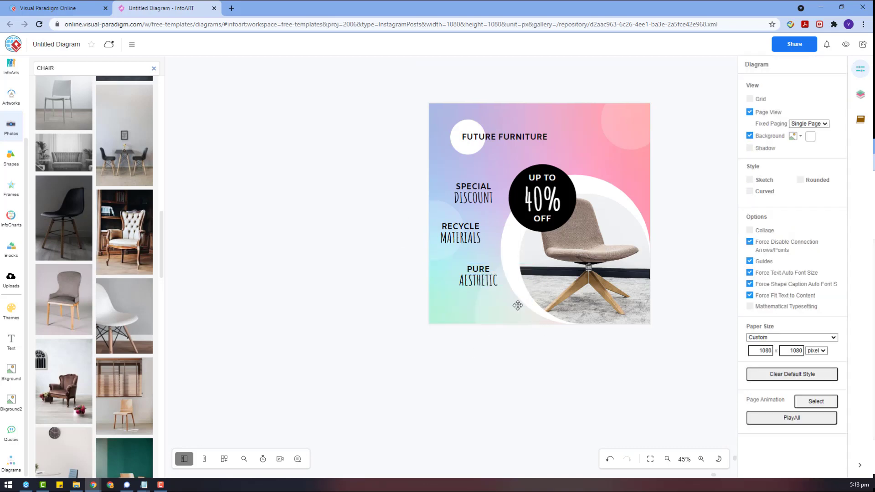
{"action": "left_click", "coordinate": [505, 278]}
{"action": "left_click", "coordinate": [478, 266], "text": "shift"}
{"action": "left_click", "coordinate": [474, 237], "text": "shift"}
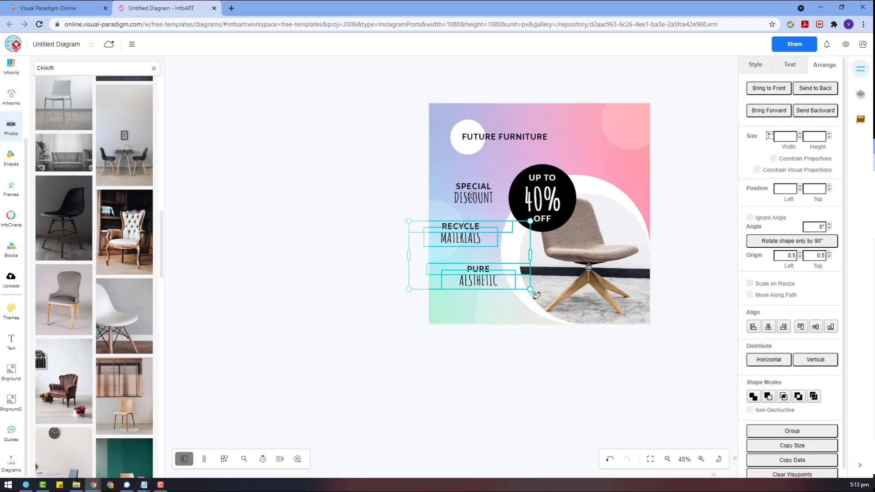
{"action": "left_click", "coordinate": [501, 185], "text": "shift"}
{"action": "left_click", "coordinate": [784, 135]}
{"action": "type", "text": "320"}
{"action": "key", "text": "Return"}
{"action": "left_click", "coordinate": [610, 363]}
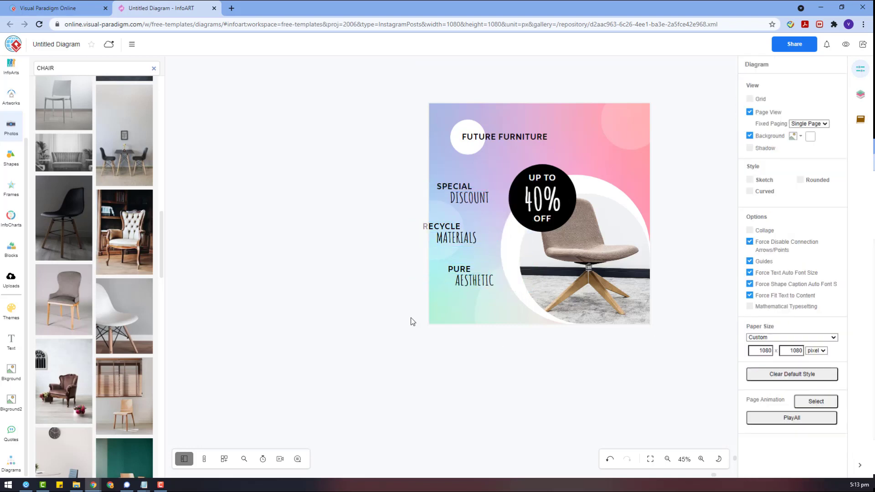
Move the "PURE" and "AESTHETIC" pair lower on the page, and shift the "RECYCLE" and "MATERIALS" pair down to even out the spacing
{"action": "left_click_drag", "start_coordinate": [413, 325], "coordinate": [549, 248]}
{"action": "left_click_drag", "start_coordinate": [477, 285], "coordinate": [485, 302]}
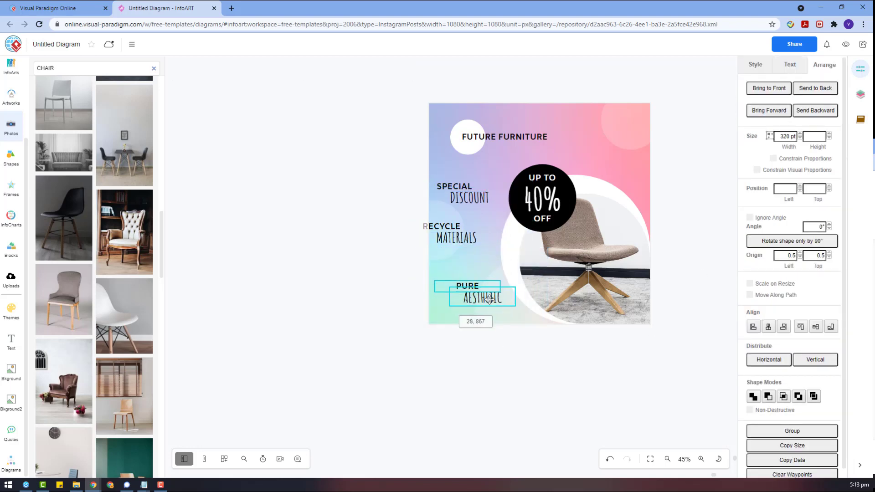
{"action": "left_click", "coordinate": [410, 221]}
{"action": "left_click_drag", "start_coordinate": [464, 236], "coordinate": [477, 246]}
{"action": "key", "text": "ctrl+z"}
{"action": "left_click", "coordinate": [373, 204]}
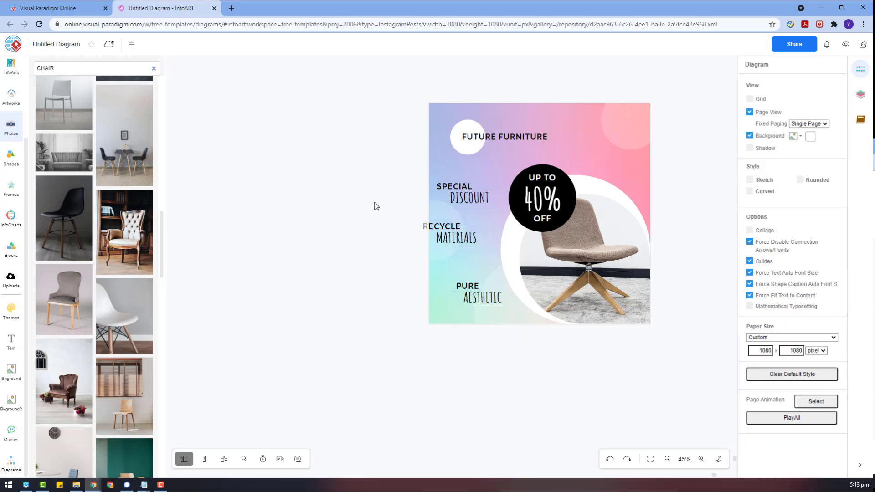
{"action": "left_click_drag", "start_coordinate": [375, 202], "coordinate": [503, 277]}
{"action": "left_click_drag", "start_coordinate": [472, 244], "coordinate": [488, 269]}
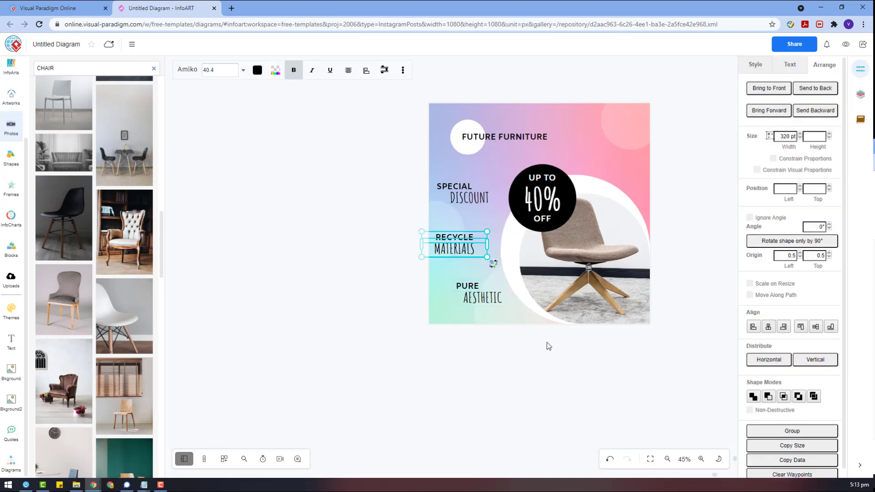
Centre-align the two lines within each feature caption and group each pair
{"action": "left_click_drag", "start_coordinate": [548, 347], "coordinate": [429, 272]}
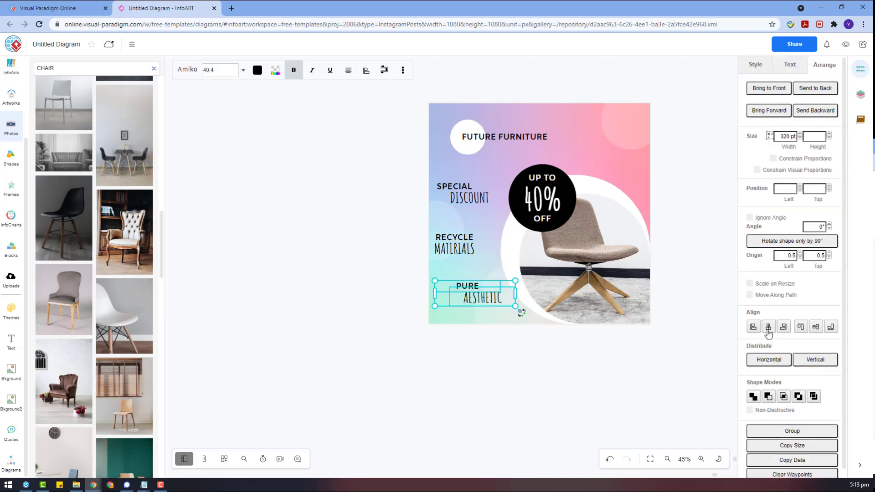
{"action": "left_click", "coordinate": [459, 187]}
{"action": "left_click", "coordinate": [469, 198], "text": "shift"}
{"action": "left_click", "coordinate": [768, 327]}
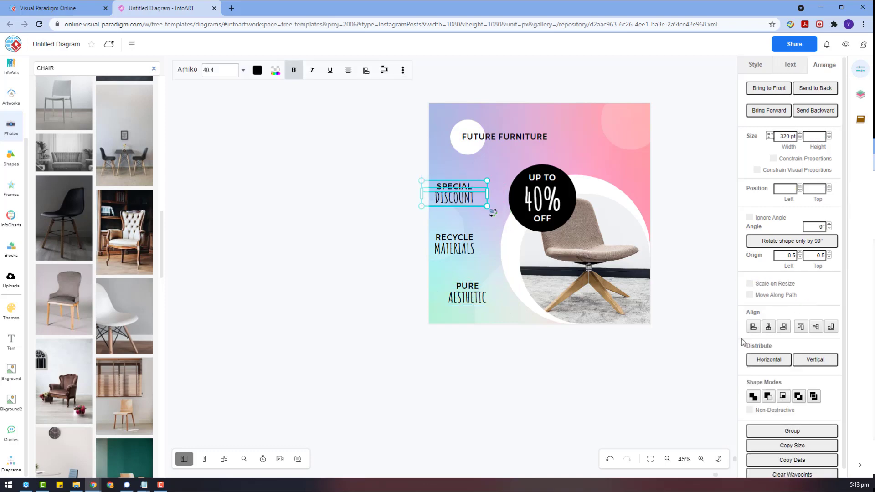
{"action": "left_click", "coordinate": [562, 360]}
Stagger the three grouped captions around the chair circle's curve, with "RECYCLE MATERIALS" farther left than the other two
{"action": "left_click_drag", "start_coordinate": [476, 295], "coordinate": [482, 300]}
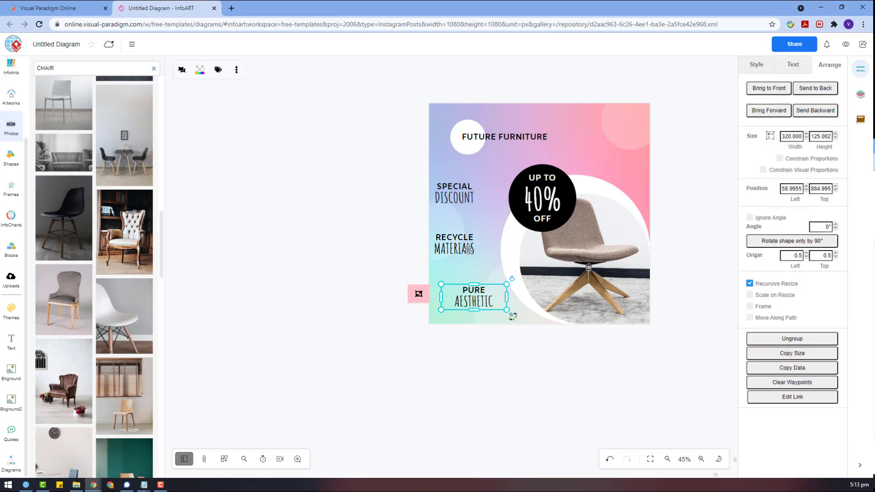
{"action": "left_click_drag", "start_coordinate": [467, 249], "coordinate": [477, 256]}
{"action": "left_click_drag", "start_coordinate": [480, 299], "coordinate": [486, 299]}
{"action": "left_click_drag", "start_coordinate": [459, 196], "coordinate": [476, 209]}
{"action": "left_click_drag", "start_coordinate": [463, 251], "coordinate": [463, 254]}
{"action": "left_click_drag", "start_coordinate": [486, 311], "coordinate": [493, 313]}
{"action": "key", "text": "Escape"}
{"action": "left_click_drag", "start_coordinate": [478, 211], "coordinate": [483, 213]}
{"action": "left_click", "coordinate": [543, 354]}
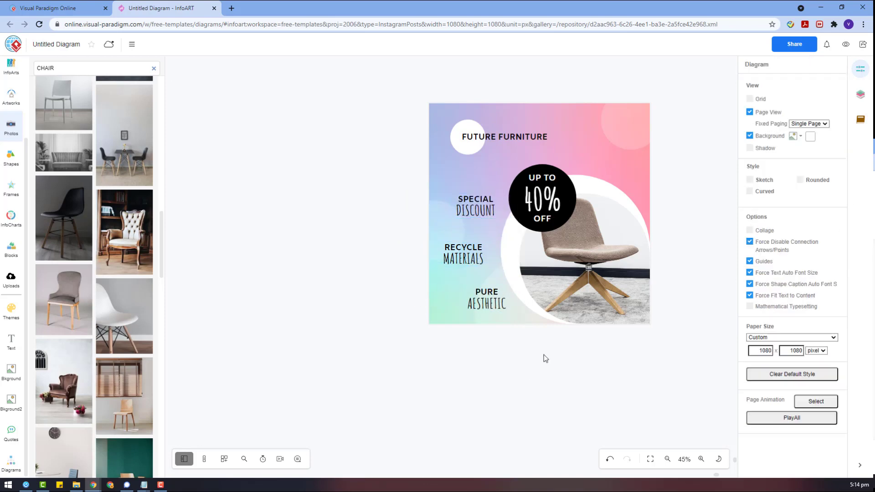
Distribute the three feature captions evenly in the vertical direction
{"action": "left_click", "coordinate": [478, 201]}
{"action": "left_click", "coordinate": [468, 246], "text": "shift"}
{"action": "left_click", "coordinate": [806, 371]}
{"action": "left_click", "coordinate": [693, 386]}
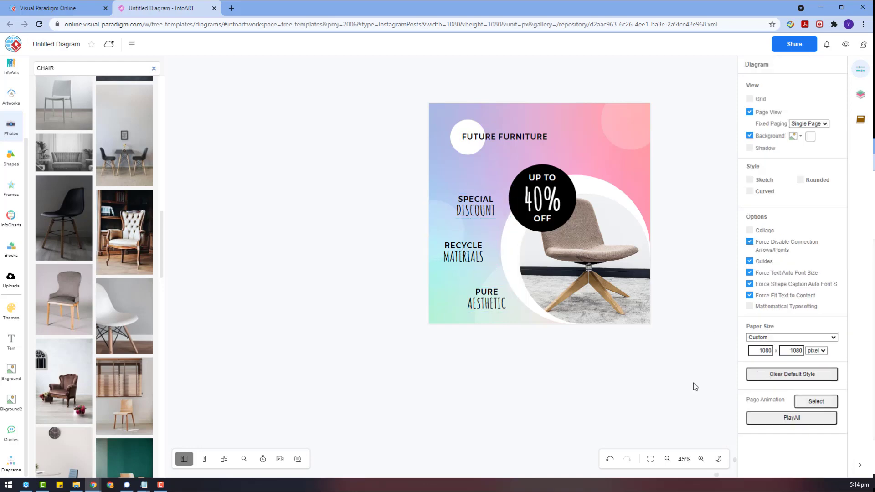
Place a pale circle copy beside the "SPECIAL DISCOUNT" caption and bring the caption to the front
{"action": "left_click", "coordinate": [598, 185]}
{"action": "left_click_drag", "start_coordinate": [598, 184], "coordinate": [397, 368]}
{"action": "left_click_drag", "start_coordinate": [387, 386], "coordinate": [423, 199]}
{"action": "right_click", "coordinate": [438, 197]}
{"action": "left_click", "coordinate": [420, 200]}
{"action": "right_click", "coordinate": [487, 199]}
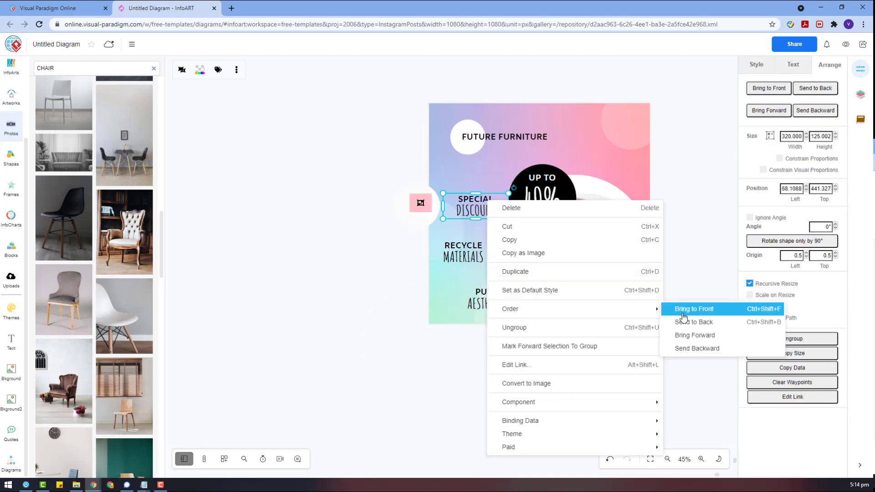
{"action": "left_click", "coordinate": [682, 317]}
Move the pale circle off the page's left edge and enlarge it slightly, then undo its last move
{"action": "left_click_drag", "start_coordinate": [416, 221], "coordinate": [390, 218]}
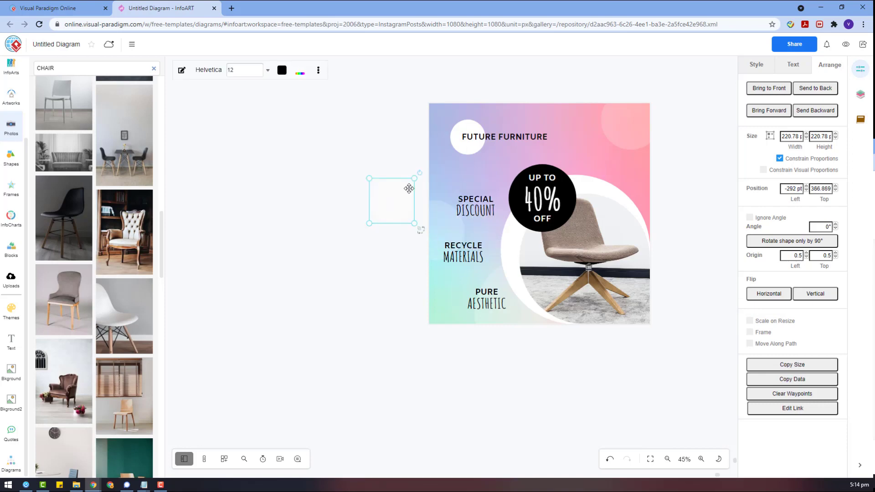
{"action": "left_click_drag", "start_coordinate": [414, 178], "coordinate": [425, 168]}
{"action": "left_click_drag", "start_coordinate": [403, 205], "coordinate": [416, 302]}
{"action": "key", "text": "ctrl+z"}
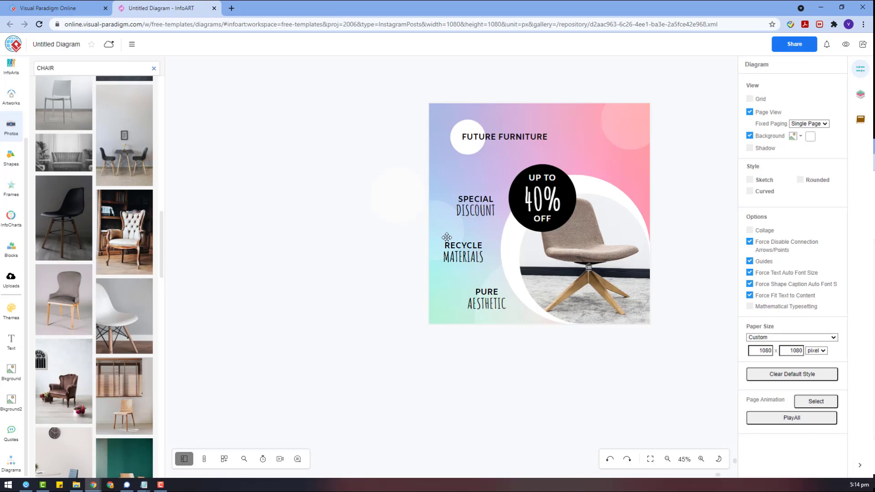
Duplicate the "SPECIAL DISCOUNT" caption and place the copy at the page's lower edge beneath the chair
{"action": "left_click", "coordinate": [491, 320]}
{"action": "left_click", "coordinate": [475, 222]}
{"action": "left_click", "coordinate": [480, 211]}
{"action": "left_click", "coordinate": [381, 153]}
{"action": "left_click", "coordinate": [480, 205]}
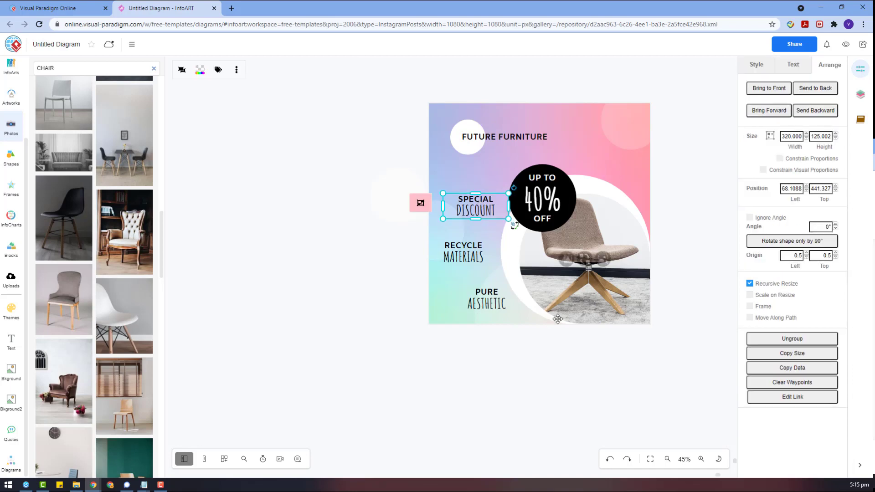
{"action": "left_click_drag", "start_coordinate": [557, 319], "coordinate": [592, 328]}
Duplicate the "FUTURE FURNITURE" title to its right and change the copy's text to "VISIT US FOR MORE"
{"action": "left_click", "coordinate": [523, 132]}
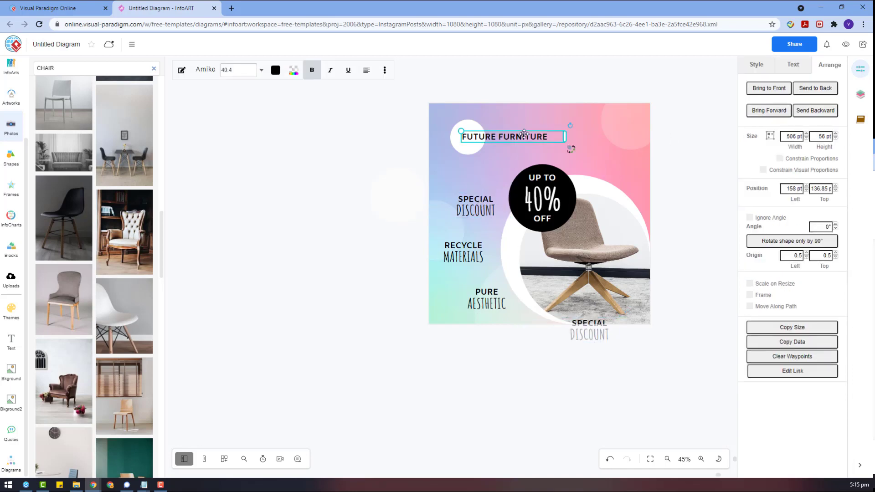
{"action": "left_click_drag", "start_coordinate": [524, 134], "coordinate": [585, 136]}
{"action": "double_click", "coordinate": [561, 136]}
{"action": "type", "text": "VISIT US FOR MORE"}
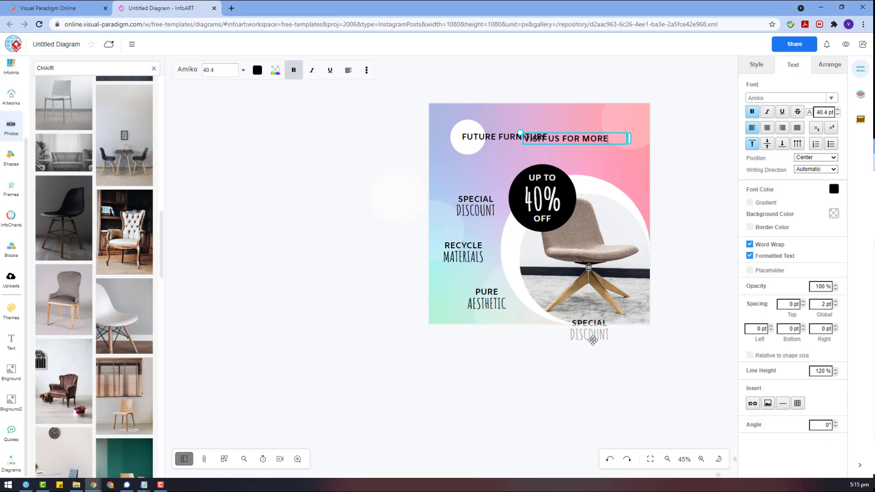
Delete the extra "SPECIAL DISCOUNT" caption below the chair and right-align the "VISIT US FOR MORE" text
{"action": "left_click", "coordinate": [592, 340]}
{"action": "key", "text": "Delete"}
{"action": "left_click", "coordinate": [587, 139]}
{"action": "left_click", "coordinate": [793, 65]}
{"action": "left_click", "coordinate": [782, 128]}
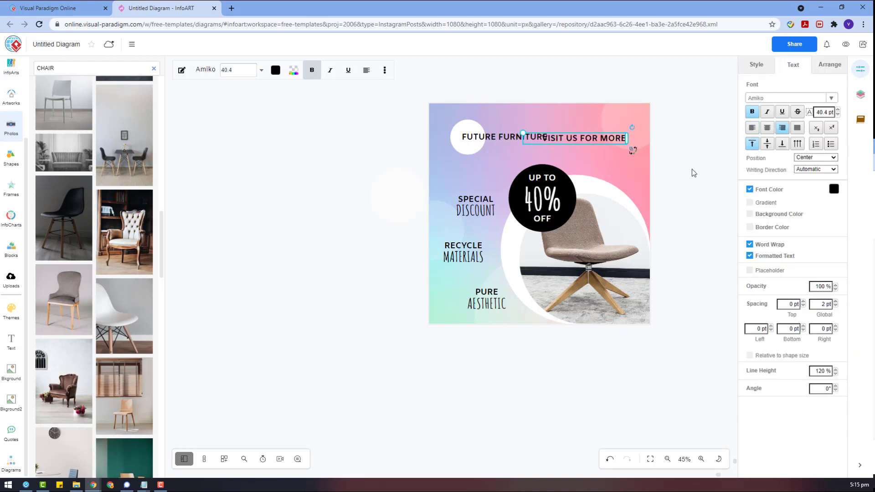
{"action": "left_click", "coordinate": [691, 172]}
Move "VISIT US FOR MORE" toward the page's right edge and the "FUTURE FURNITURE" title with its white circle toward the left edge
{"action": "left_click_drag", "start_coordinate": [619, 140], "coordinate": [634, 138]}
{"action": "left_click_drag", "start_coordinate": [389, 90], "coordinate": [459, 138]}
{"action": "left_click", "coordinate": [480, 139]}
{"action": "left_click", "coordinate": [622, 136]}
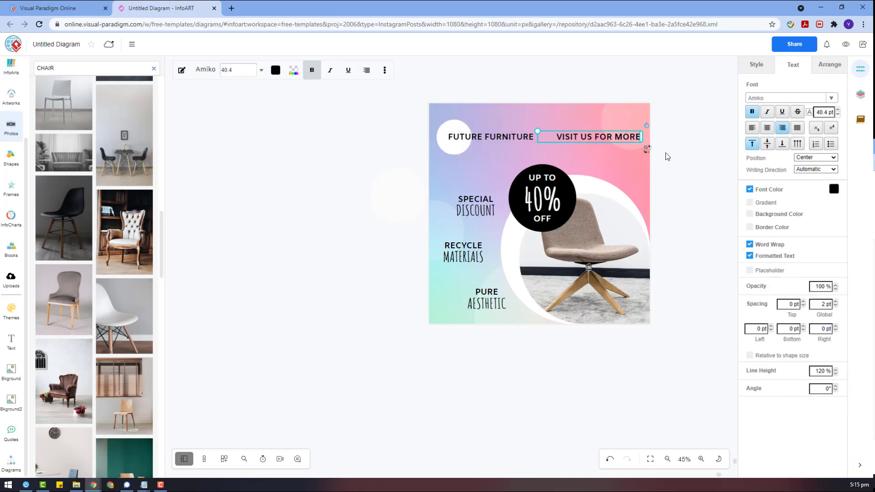
Set both header texts to 30 pt and nudge the white circle up to match the title
{"action": "left_click_drag", "start_coordinate": [678, 151], "coordinate": [430, 121]}
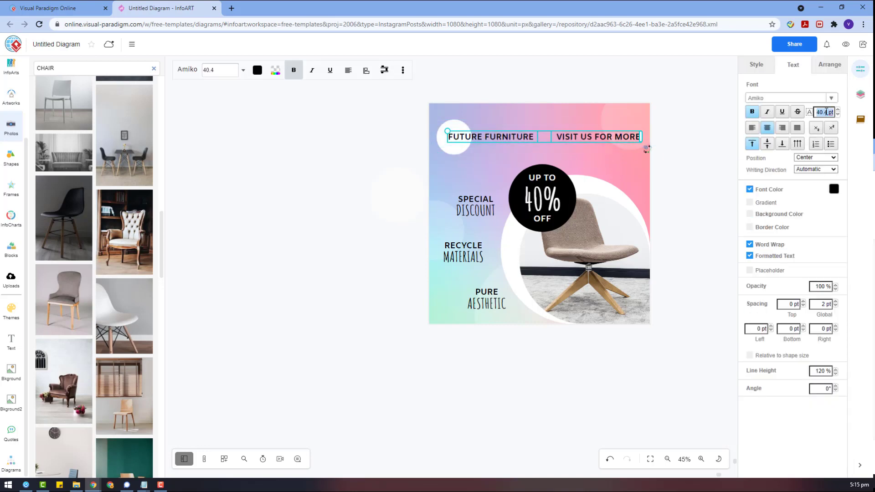
{"action": "type", "text": "30"}
{"action": "key", "text": "Return"}
{"action": "left_click", "coordinate": [682, 215]}
{"action": "left_click_drag", "start_coordinate": [453, 154], "coordinate": [453, 152]}
{"action": "left_click", "coordinate": [396, 199]}
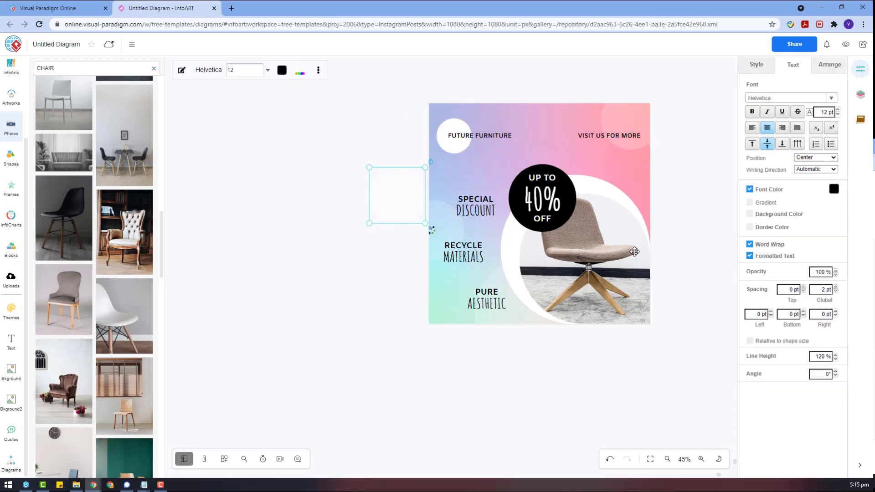
{"action": "left_click", "coordinate": [634, 251]}
{"action": "left_click_drag", "start_coordinate": [679, 358], "coordinate": [512, 162]}
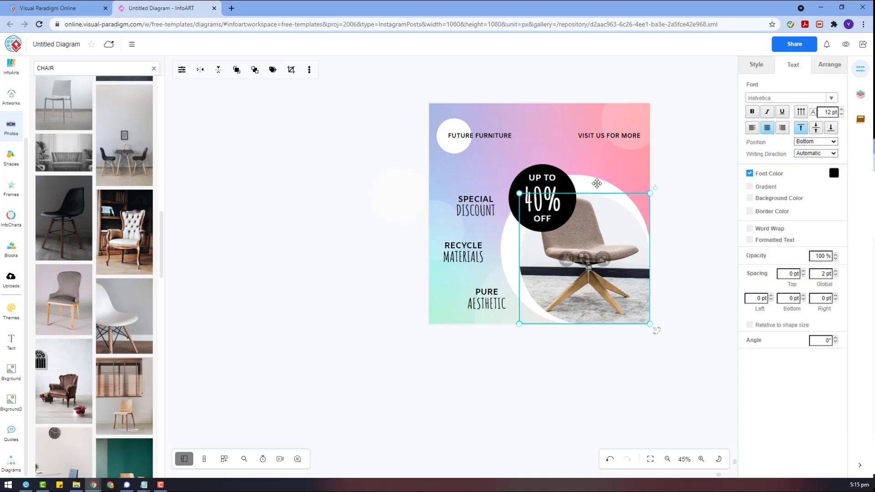
{"action": "left_click", "coordinate": [828, 65]}
{"action": "left_click", "coordinate": [697, 232]}
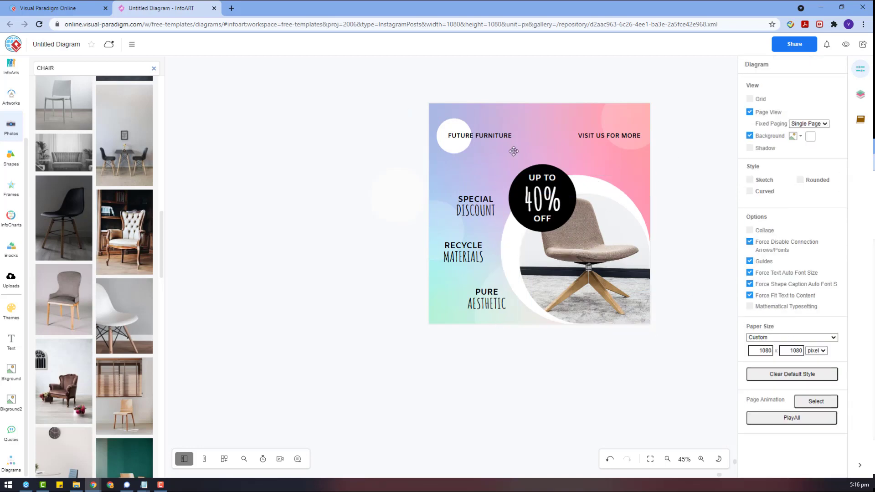
Enlarge the whole black "UP TO 40% OFF" badge slightly, including its texts
{"action": "left_click_drag", "start_coordinate": [721, 255], "coordinate": [498, 152]}
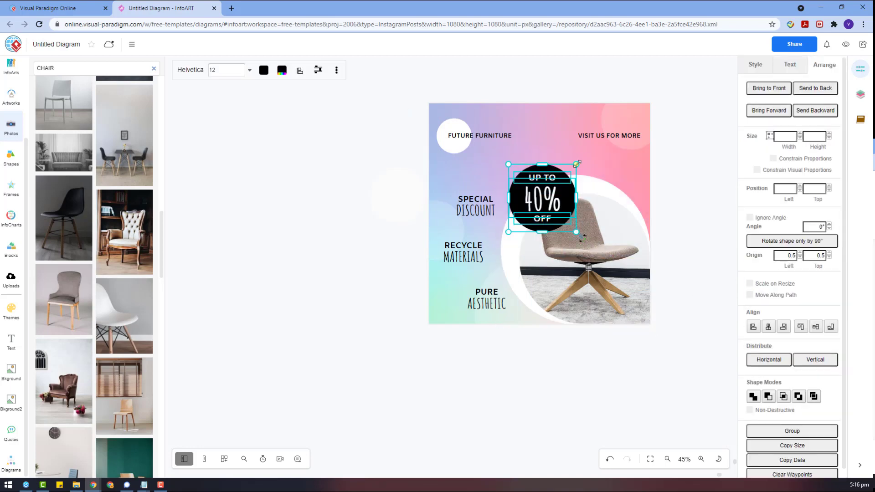
{"action": "left_click_drag", "start_coordinate": [577, 165], "coordinate": [585, 156]}
{"action": "left_click", "coordinate": [689, 199]}
Delete the spare pale circle lying outside the page's left edge
{"action": "left_click_drag", "start_coordinate": [392, 195], "coordinate": [492, 227]}
{"action": "key", "text": "ctrl+z"}
{"action": "key", "text": "Delete"}
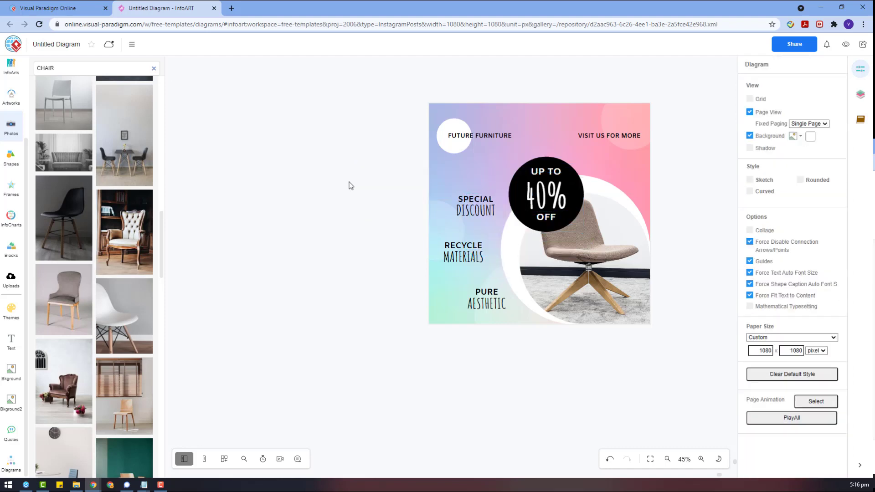
Move the "SPECIAL DISCOUNT" caption slightly right to a left position of 88
{"action": "left_click_drag", "start_coordinate": [348, 173], "coordinate": [516, 238]}
{"action": "left_click_drag", "start_coordinate": [480, 204], "coordinate": [485, 204]}
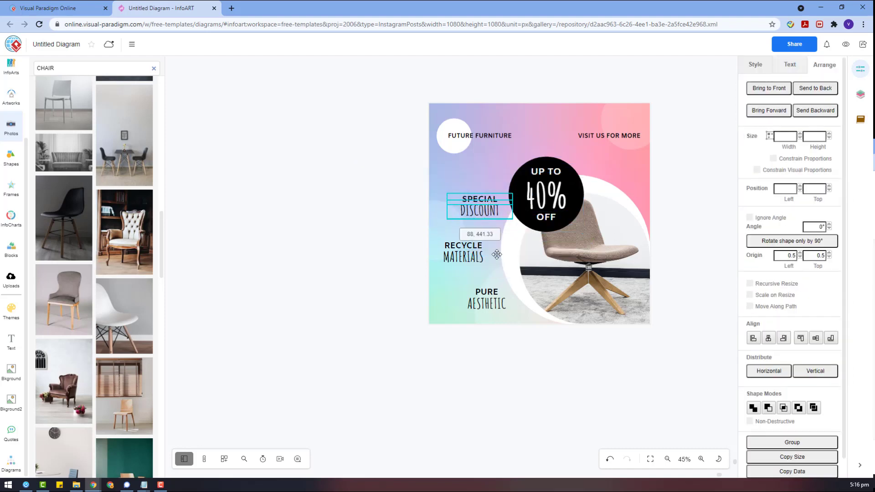
{"action": "left_click", "coordinate": [392, 248]}
{"action": "left_click_drag", "start_coordinate": [396, 176], "coordinate": [508, 232]}
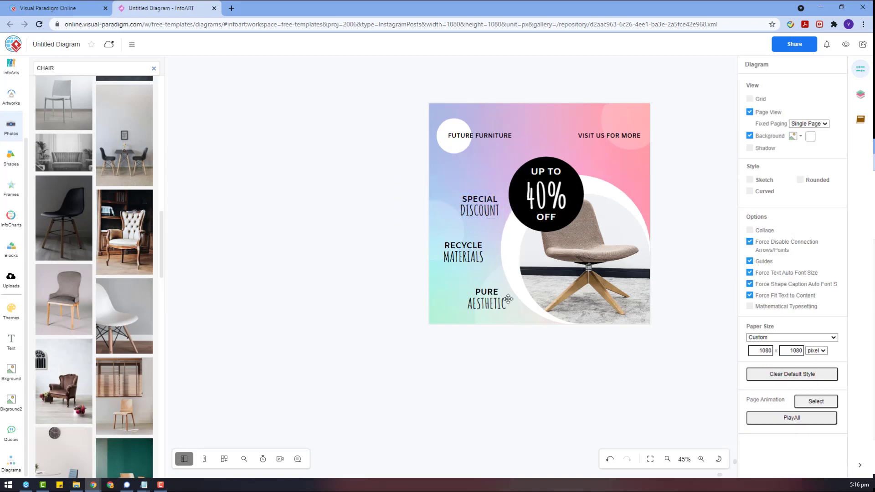
{"action": "left_click_drag", "start_coordinate": [378, 164], "coordinate": [532, 242]}
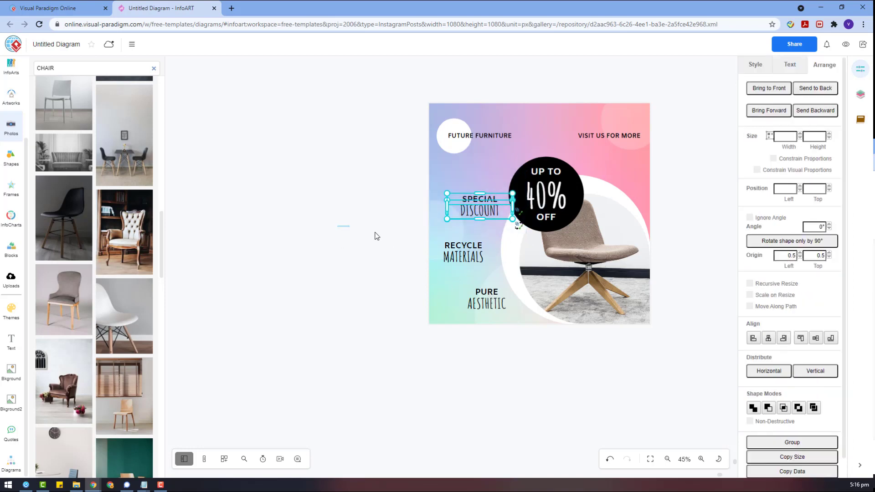
{"action": "left_click_drag", "start_coordinate": [376, 236], "coordinate": [523, 285]}
{"action": "left_click_drag", "start_coordinate": [428, 272], "coordinate": [425, 271]}
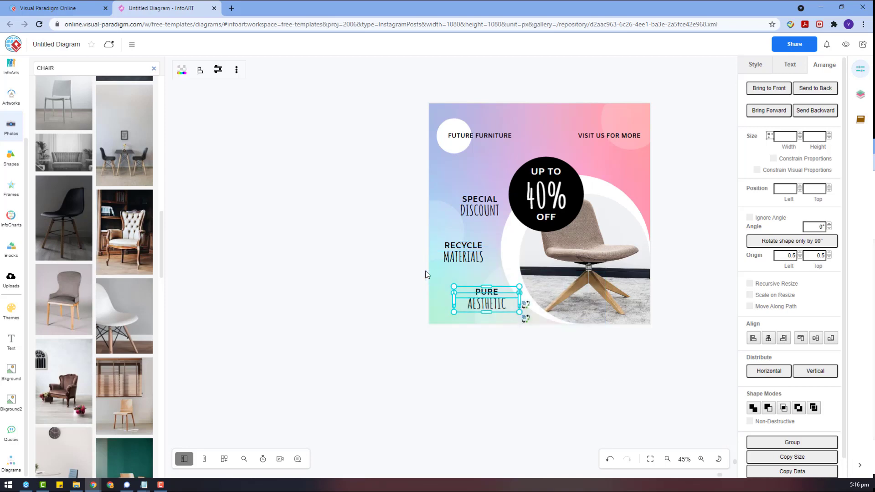
Shift all three feature captions together slightly up and to the left
{"action": "left_click", "coordinate": [526, 397]}
{"action": "left_click_drag", "start_coordinate": [520, 345], "coordinate": [432, 176]}
{"action": "left_click", "coordinate": [472, 244]}
{"action": "left_click", "coordinate": [486, 291], "text": "shift"}
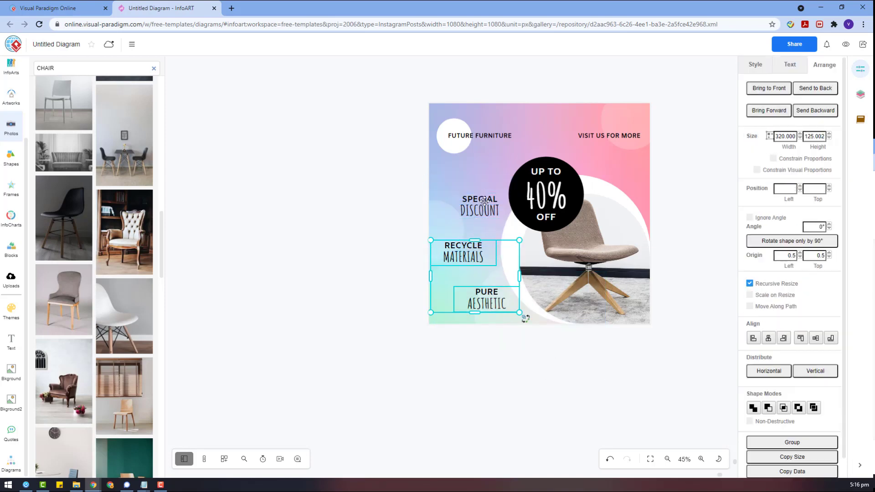
{"action": "left_click", "coordinate": [469, 202], "text": "shift"}
{"action": "left_click_drag", "start_coordinate": [469, 203], "coordinate": [467, 199]}
{"action": "left_click", "coordinate": [652, 248]}
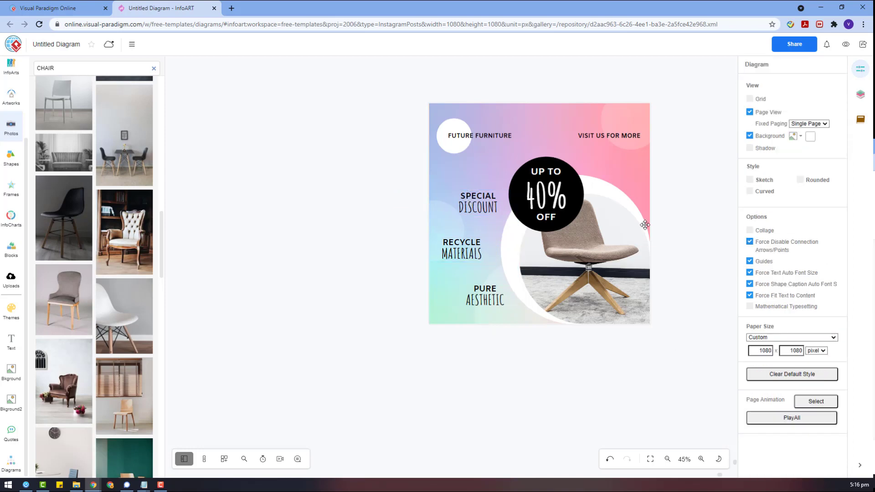
Move the complete "UP TO 40% OFF" badge up to about 395, 226
{"action": "left_click_drag", "start_coordinate": [695, 263], "coordinate": [511, 147]}
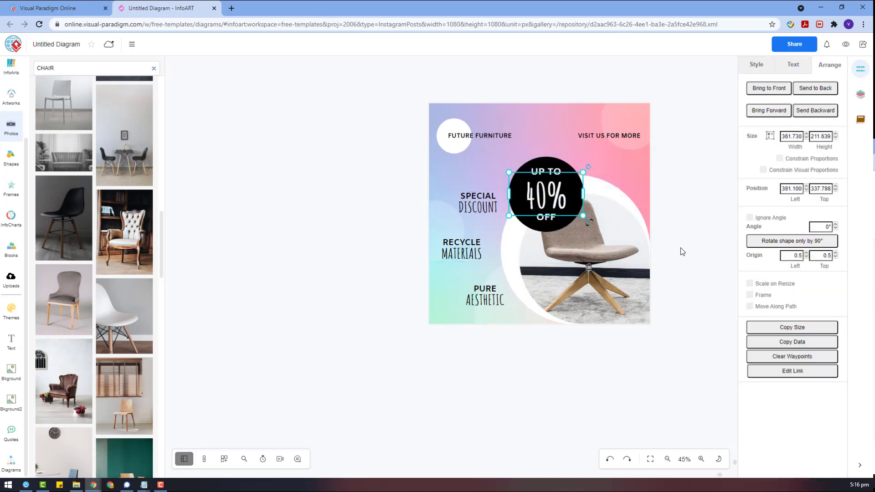
{"action": "left_click_drag", "start_coordinate": [682, 252], "coordinate": [505, 149]}
{"action": "left_click_drag", "start_coordinate": [563, 175], "coordinate": [563, 168]}
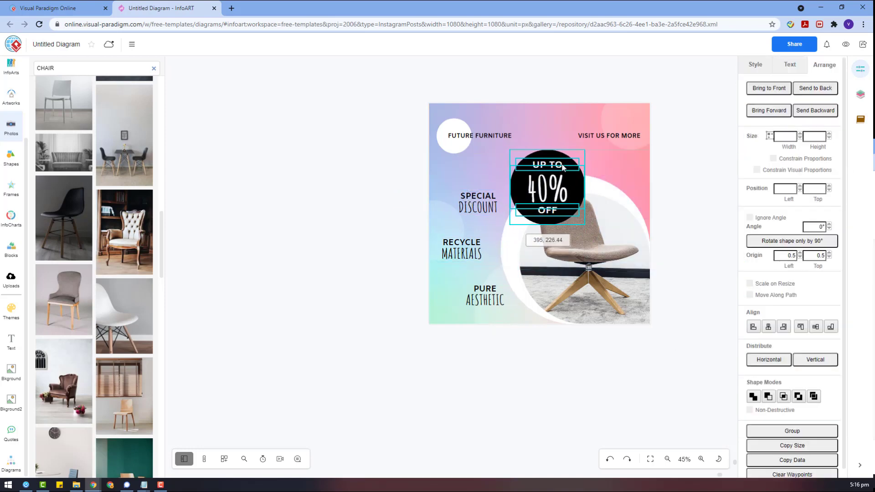
{"action": "left_click", "coordinate": [676, 231]}
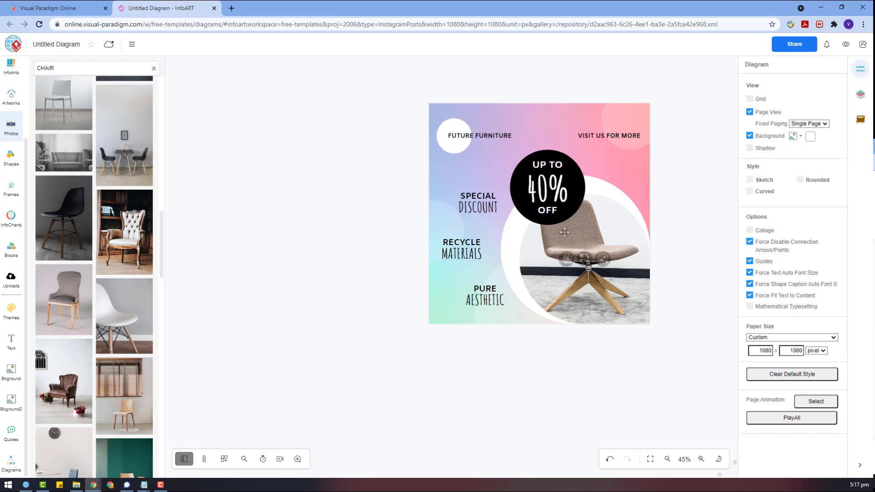
Centre-align the three feature captions with each other in one column
{"action": "left_click", "coordinate": [478, 202]}
{"action": "left_click", "coordinate": [466, 246], "text": "shift"}
{"action": "left_click", "coordinate": [485, 289], "text": "shift"}
{"action": "left_click", "coordinate": [772, 341]}
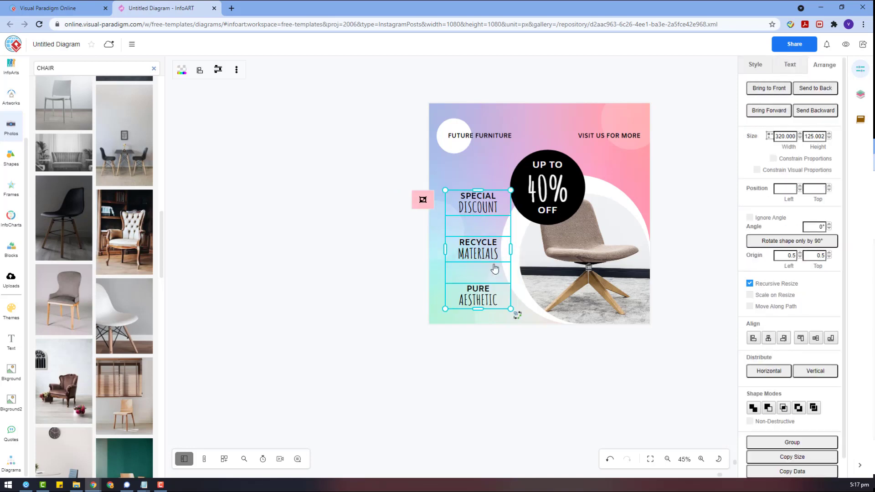
Shift the three feature captions slightly up and left, and colour "DISCOUNT", "RECYCLE", "PURE" and "AESTHETIC" white
{"action": "left_click_drag", "start_coordinate": [480, 207], "coordinate": [468, 201]}
{"action": "left_click", "coordinate": [531, 347]}
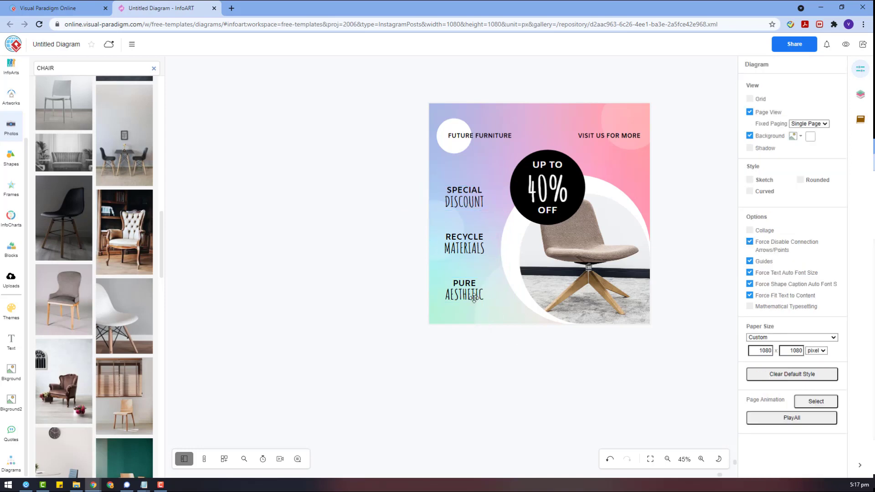
{"action": "left_click", "coordinate": [474, 297]}
{"action": "left_click", "coordinate": [474, 238], "text": "shift"}
{"action": "left_click", "coordinate": [468, 194], "text": "shift"}
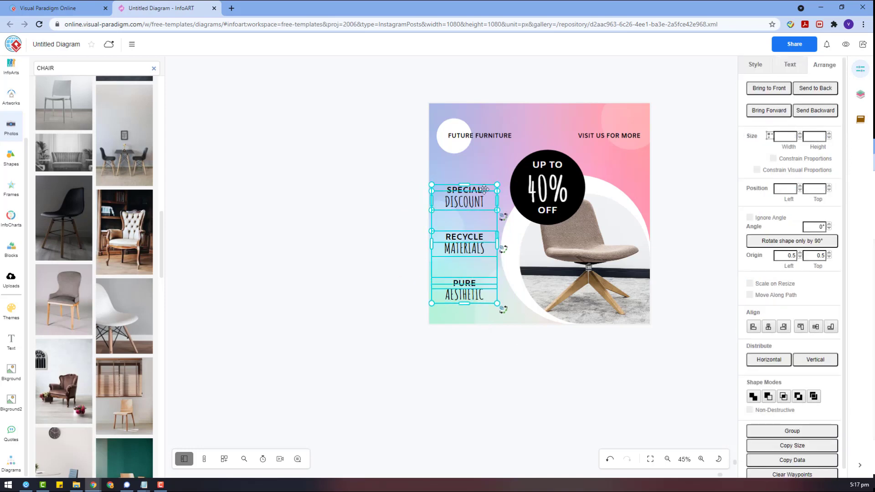
{"action": "left_click", "coordinate": [790, 64]}
{"action": "left_click", "coordinate": [838, 182]}
{"action": "left_click", "coordinate": [826, 183]}
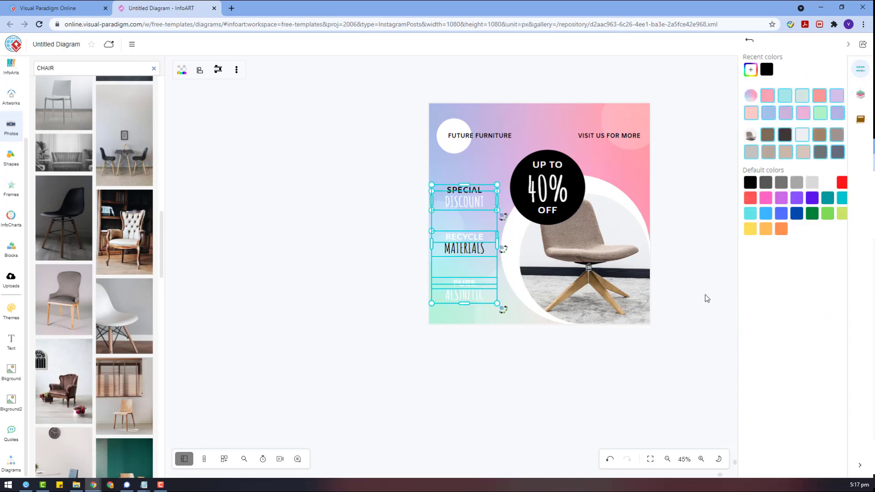
Colour the remaining black caption words, "MATERIALS" and "SPECIAL", white
{"action": "left_click", "coordinate": [480, 247]}
{"action": "left_click", "coordinate": [494, 186], "text": "shift"}
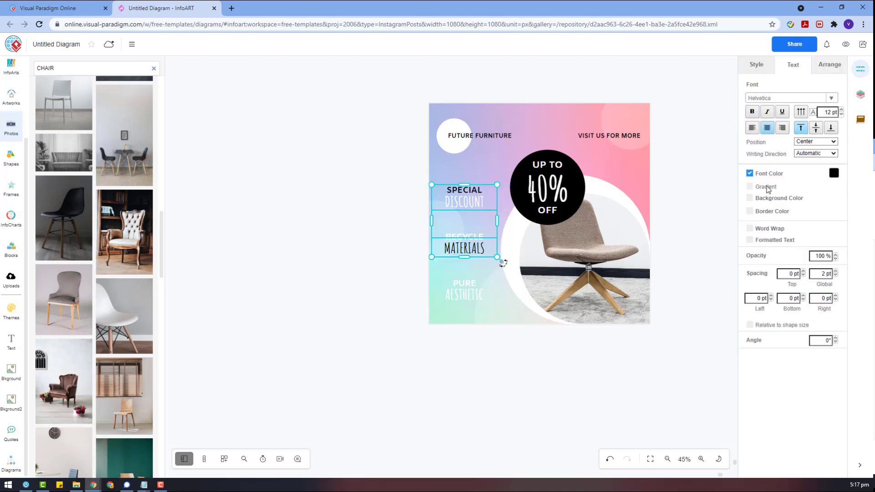
{"action": "left_click", "coordinate": [833, 174]}
{"action": "left_click", "coordinate": [462, 181]}
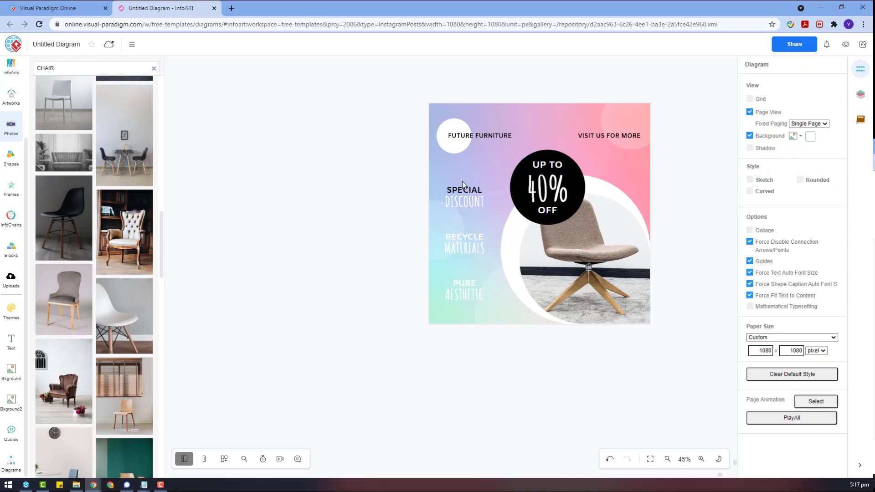
{"action": "left_click", "coordinate": [462, 186]}
{"action": "left_click", "coordinate": [462, 186]}
{"action": "left_click", "coordinate": [833, 185]}
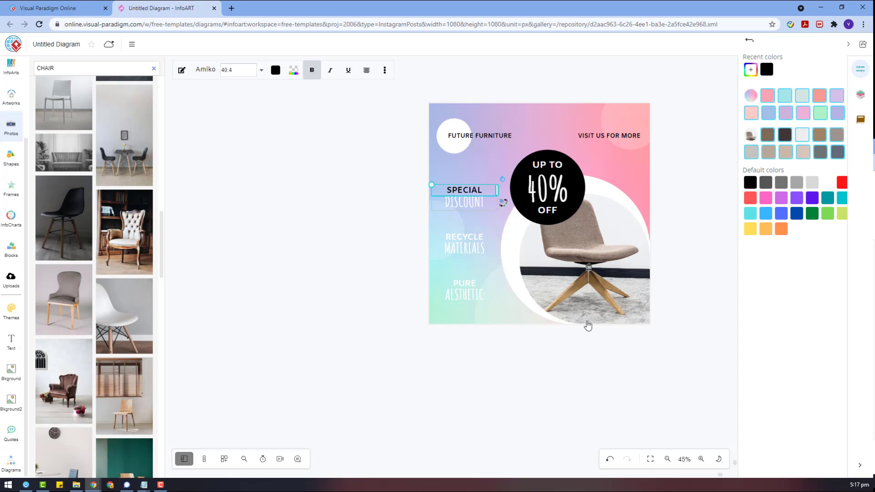
{"action": "left_click", "coordinate": [554, 361]}
{"action": "left_click", "coordinate": [455, 191]}
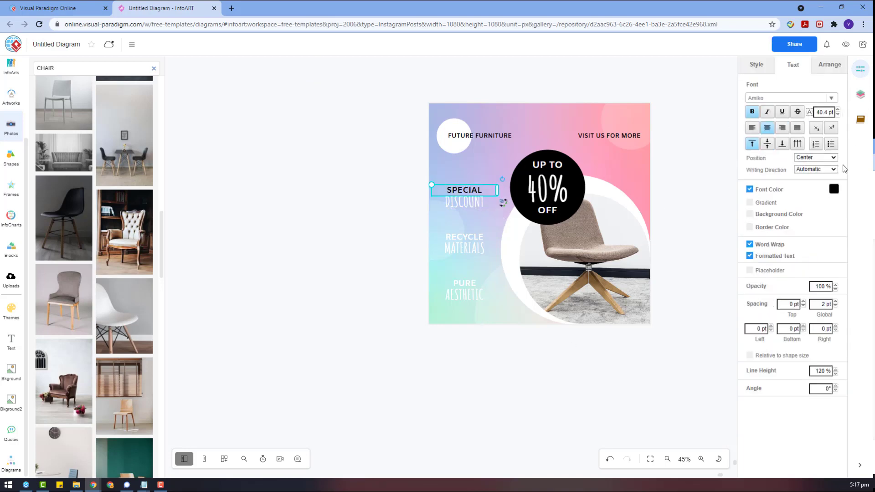
{"action": "left_click", "coordinate": [833, 188]}
{"action": "left_click", "coordinate": [555, 362]}
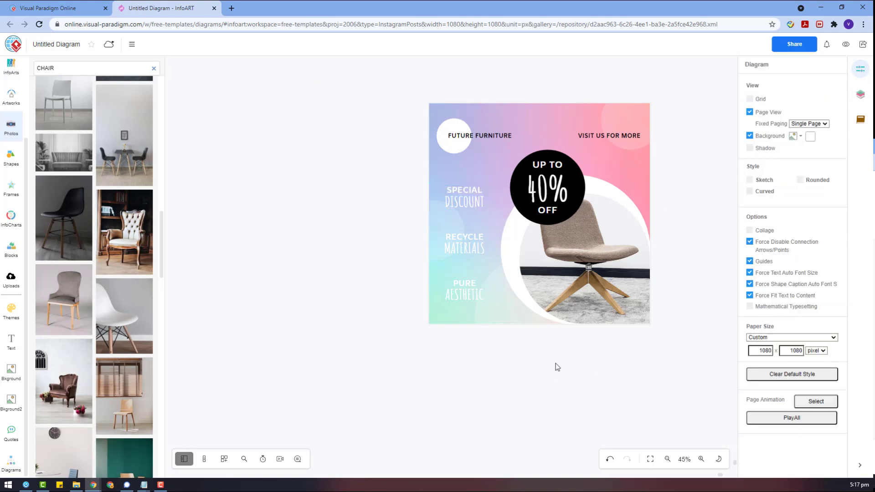
Add a large right-angled triangle shape beside the post and fill it black
{"action": "left_click", "coordinate": [438, 218]}
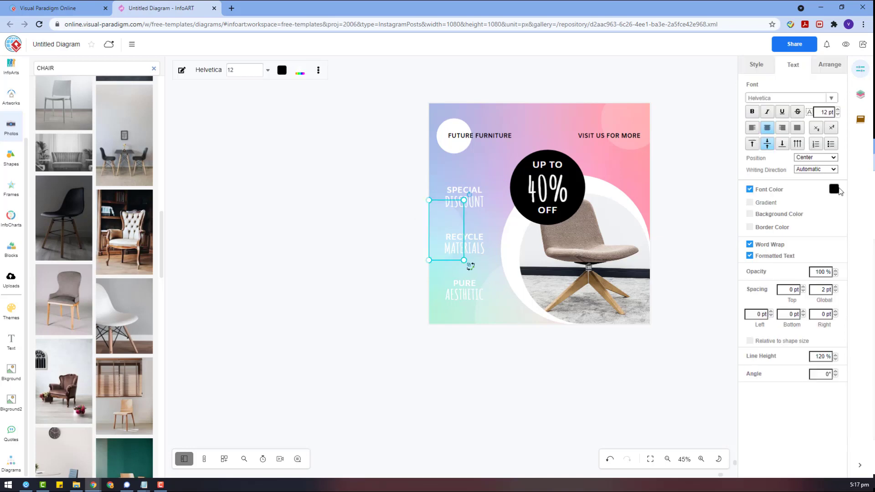
{"action": "left_click", "coordinate": [840, 191]}
{"action": "left_click", "coordinate": [10, 462]}
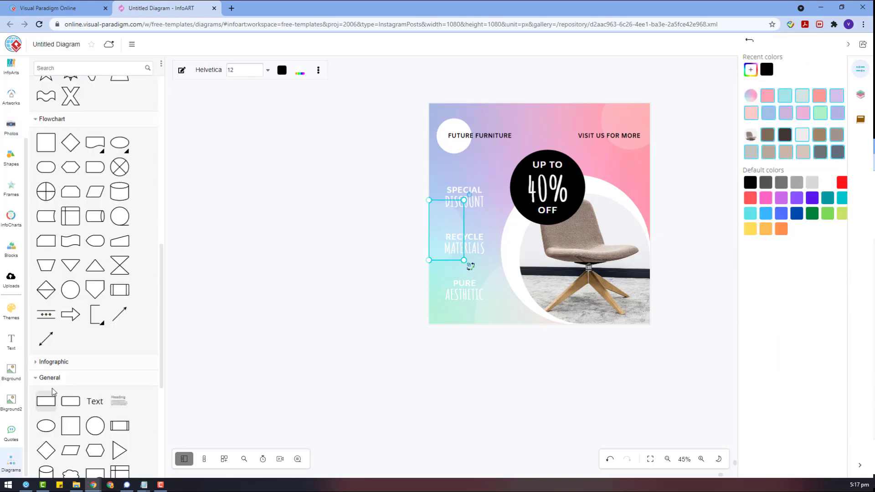
{"action": "scroll", "coordinate": [85, 362], "scroll_direction": "down", "scroll_amount": 4}
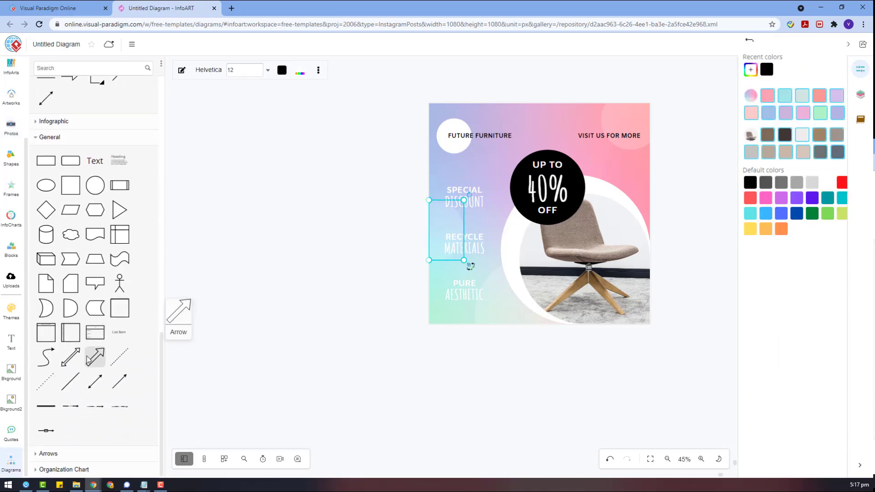
{"action": "scroll", "coordinate": [97, 338], "scroll_direction": "up", "scroll_amount": 6}
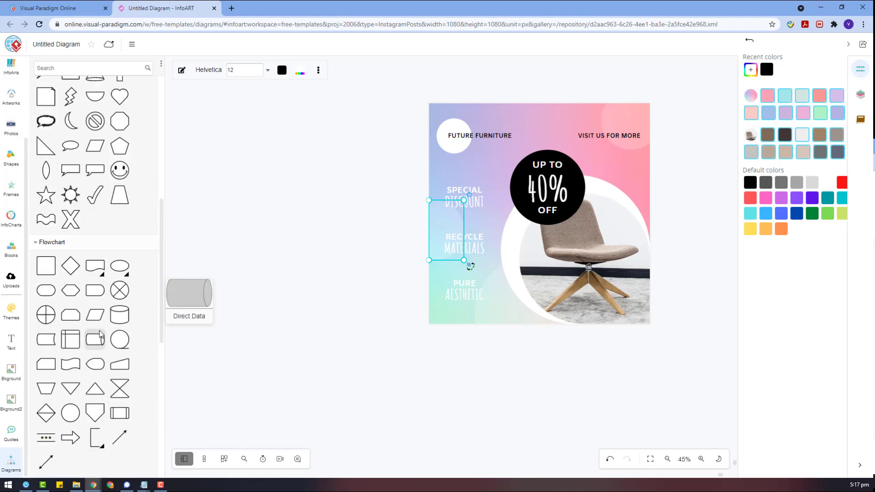
{"action": "left_click_drag", "start_coordinate": [101, 336], "coordinate": [330, 237]}
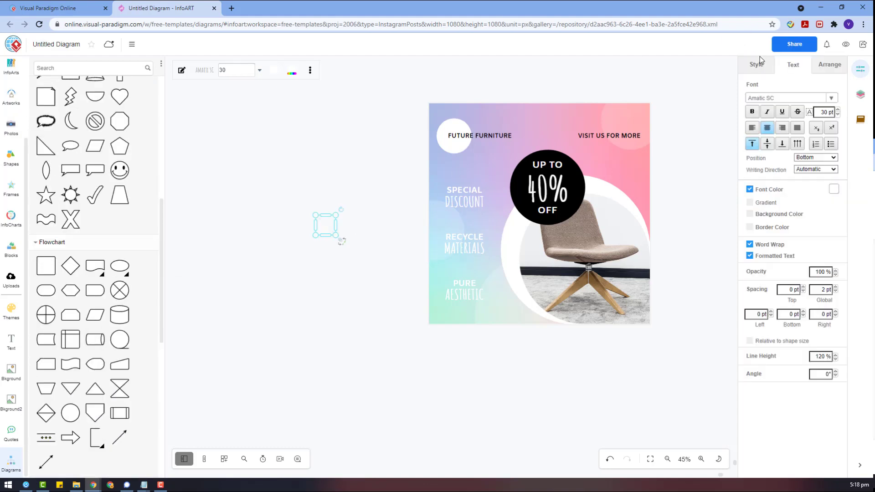
{"action": "left_click", "coordinate": [833, 130]}
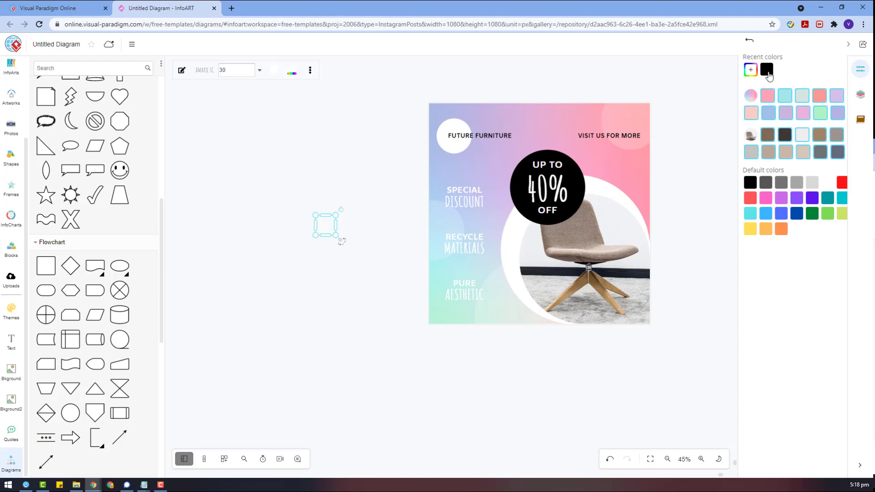
{"action": "left_click_drag", "start_coordinate": [342, 240], "coordinate": [435, 363]}
Place the black triangle in the post's lower-left corner, layered behind the captions and the translucent circles
{"action": "left_click_drag", "start_coordinate": [346, 303], "coordinate": [432, 307]}
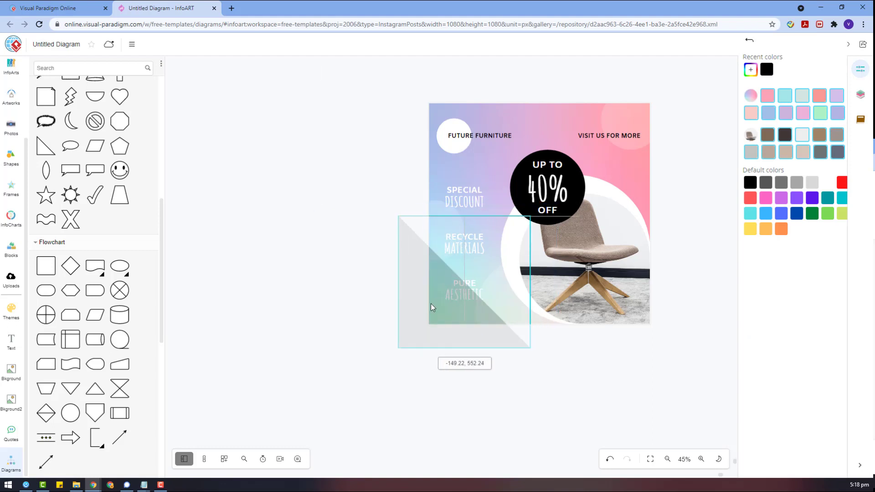
{"action": "right_click", "coordinate": [432, 307]}
{"action": "mouse_move", "coordinate": [539, 371]}
{"action": "left_click", "coordinate": [627, 380]}
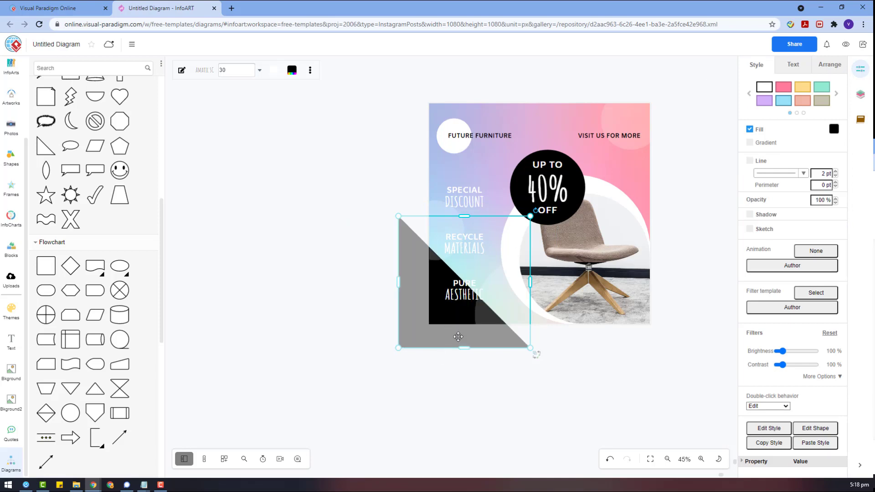
{"action": "left_click_drag", "start_coordinate": [458, 336], "coordinate": [472, 325]}
{"action": "left_click", "coordinate": [587, 360]}
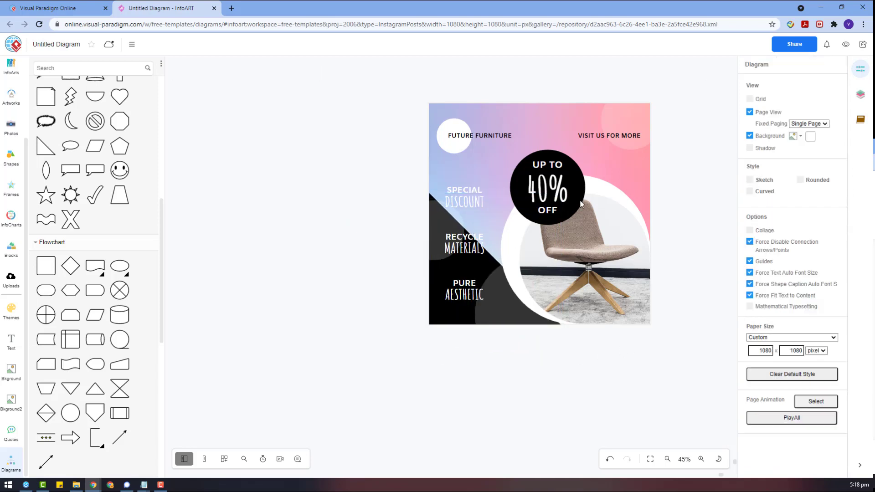
Enlarge the black triangle so it spans the post's full width and height, with its slanted edge along the diagonal
{"action": "left_click", "coordinate": [524, 312]}
{"action": "left_click_drag", "start_coordinate": [560, 193], "coordinate": [652, 101]}
{"action": "left_click", "coordinate": [705, 222]}
{"action": "left_click", "coordinate": [433, 149]}
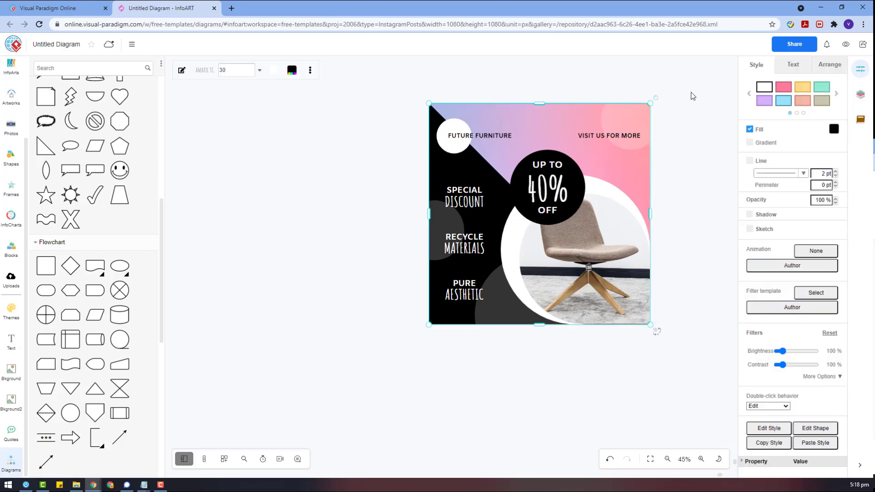
{"action": "left_click", "coordinate": [690, 92]}
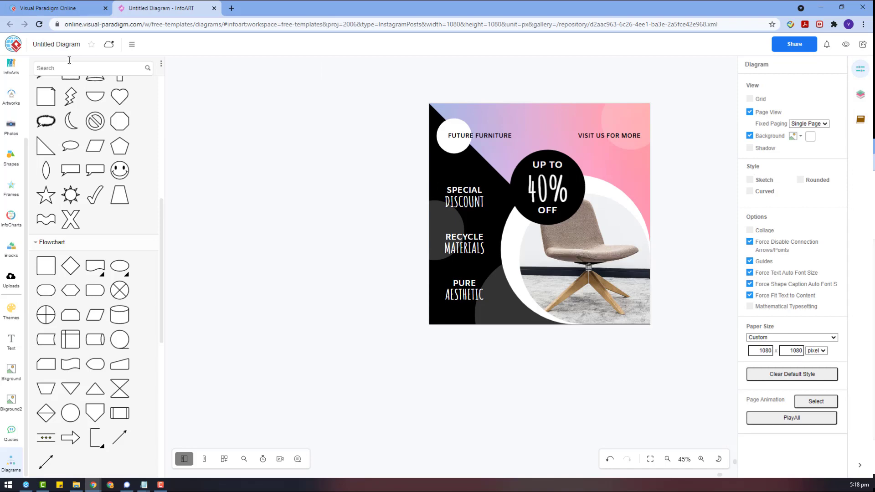
Rename the document as "Upcycle Furniture Sales Instagram Post"
{"action": "left_click", "coordinate": [130, 45]}
{"action": "left_click", "coordinate": [68, 46]}
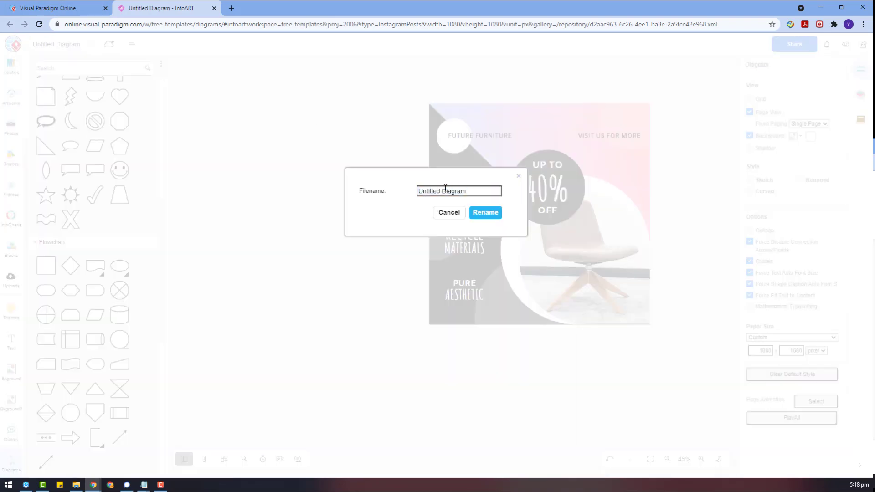
{"action": "type", "text": "upcycl"}
{"action": "key", "text": "Left"}
{"action": "key", "text": "Left"}
{"action": "key", "text": "Left"}
{"action": "key", "text": "Left"}
{"action": "double_click", "coordinate": [485, 191]}
{"action": "type", "text": "Instagram Post"}
{"action": "right_click", "coordinate": [432, 191]}
{"action": "left_click", "coordinate": [449, 197]}
{"action": "left_click", "coordinate": [485, 212]}
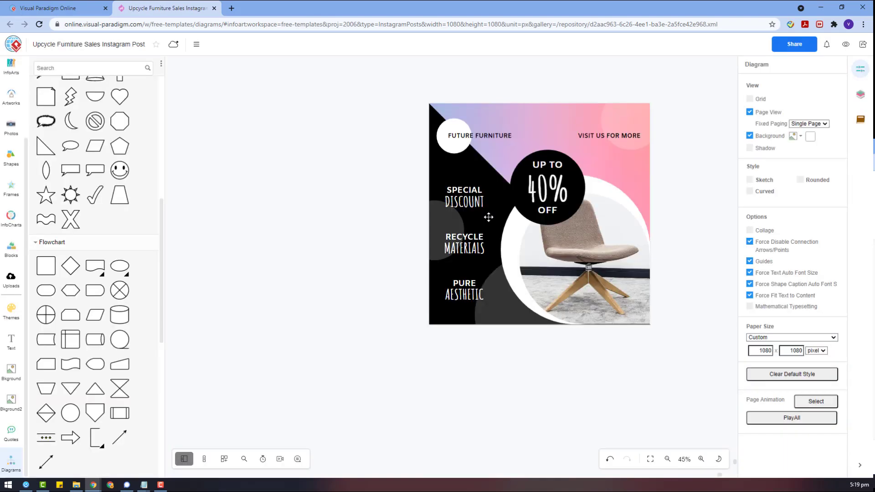
Save the renamed post to the workspace with Save As
{"action": "left_click", "coordinate": [202, 47]}
{"action": "mouse_move", "coordinate": [205, 56]}
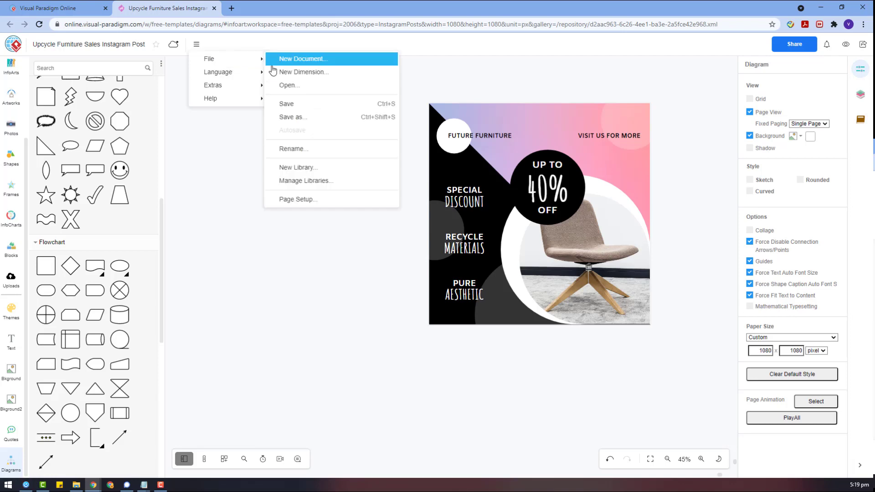
{"action": "left_click", "coordinate": [303, 114]}
{"action": "left_click", "coordinate": [376, 228]}
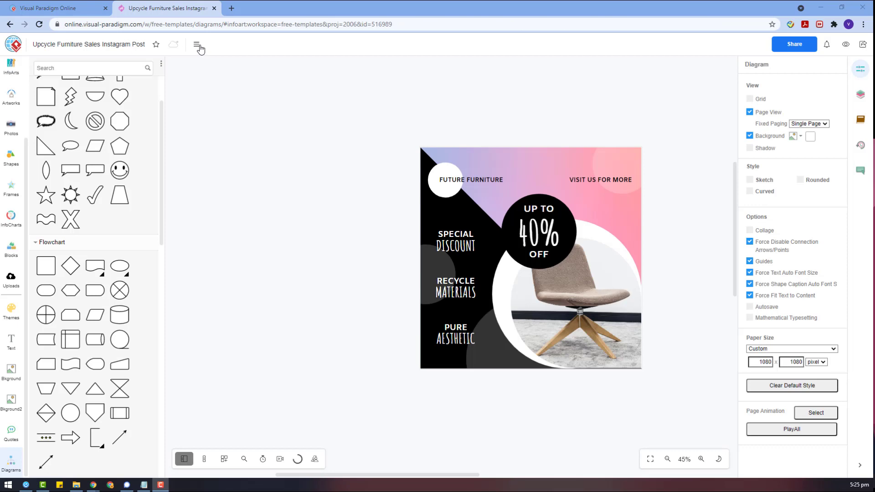
Nudge the "FUTURE FURNITURE" header slightly to the left and save the document
{"action": "left_click", "coordinate": [197, 45]}
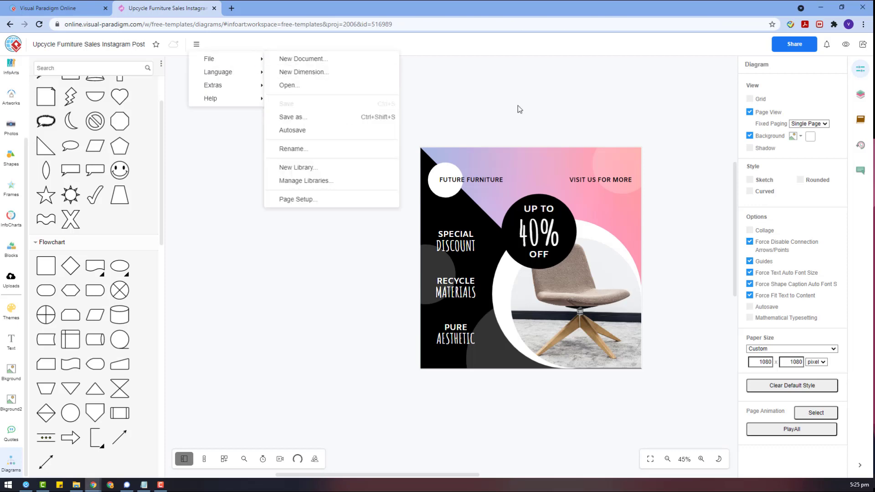
{"action": "scroll", "coordinate": [488, 179], "scroll_direction": "up", "scroll_amount": 3}
{"action": "mouse_move", "coordinate": [481, 180]}
{"action": "left_mouse_down"}
{"action": "mouse_move", "coordinate": [468, 179]}
{"action": "mouse_move", "coordinate": [475, 183]}
{"action": "left_mouse_up"}
{"action": "left_click", "coordinate": [222, 69]}
{"action": "left_click", "coordinate": [196, 44]}
{"action": "mouse_move", "coordinate": [205, 59]}
{"action": "left_click", "coordinate": [293, 100]}
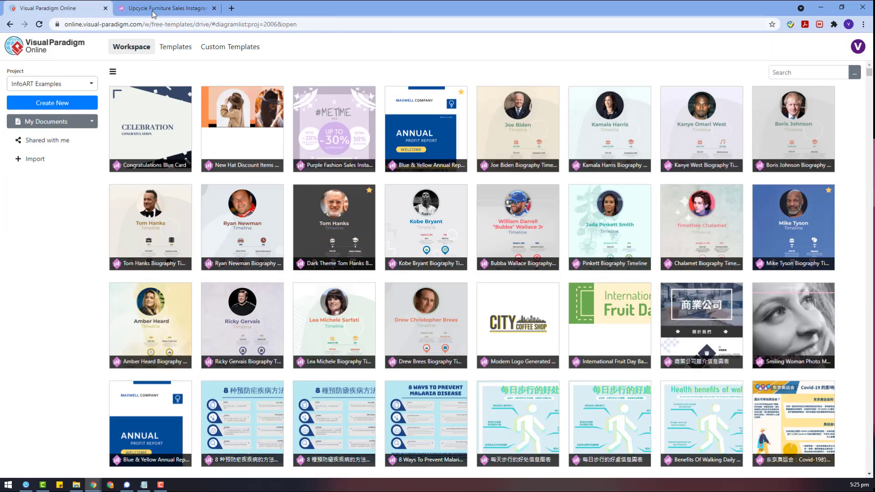
Export the post as the JPG image "Upcycle Furniture Sales Instagram Post", download it to the device and open the downloaded file
{"action": "left_click", "coordinate": [152, 11]}
{"action": "left_click", "coordinate": [196, 44]}
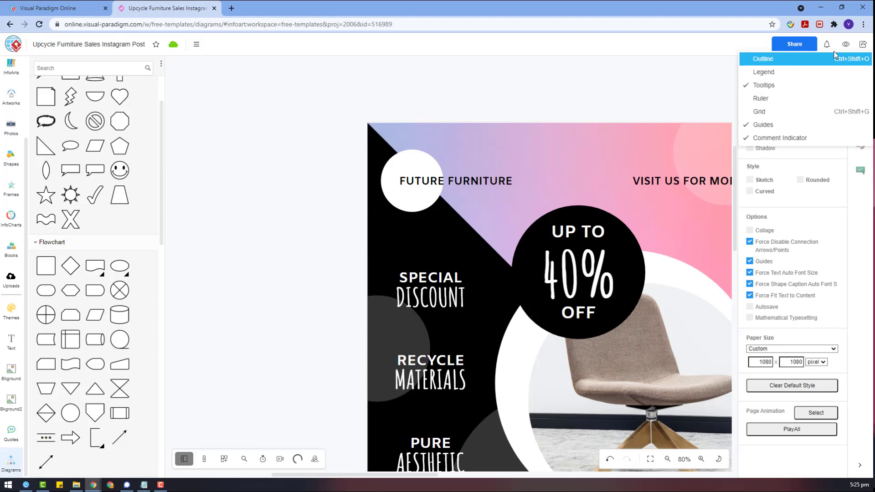
{"action": "left_click", "coordinate": [862, 44]}
{"action": "mouse_move", "coordinate": [765, 59]}
{"action": "left_click", "coordinate": [685, 65]}
{"action": "left_click", "coordinate": [456, 246]}
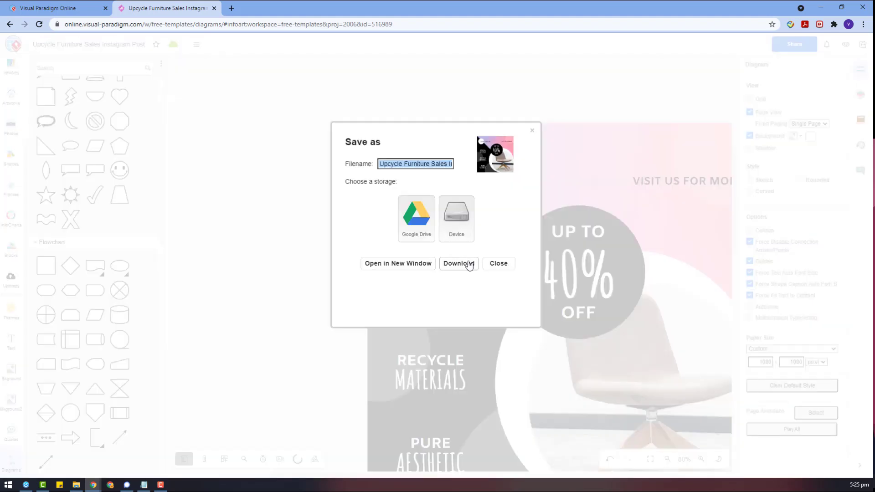
{"action": "left_click", "coordinate": [458, 261]}
{"action": "left_click", "coordinate": [81, 459]}
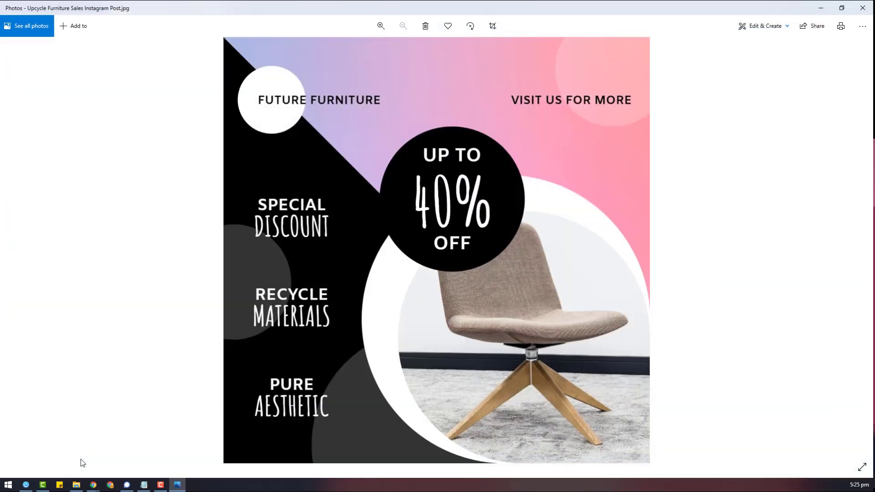